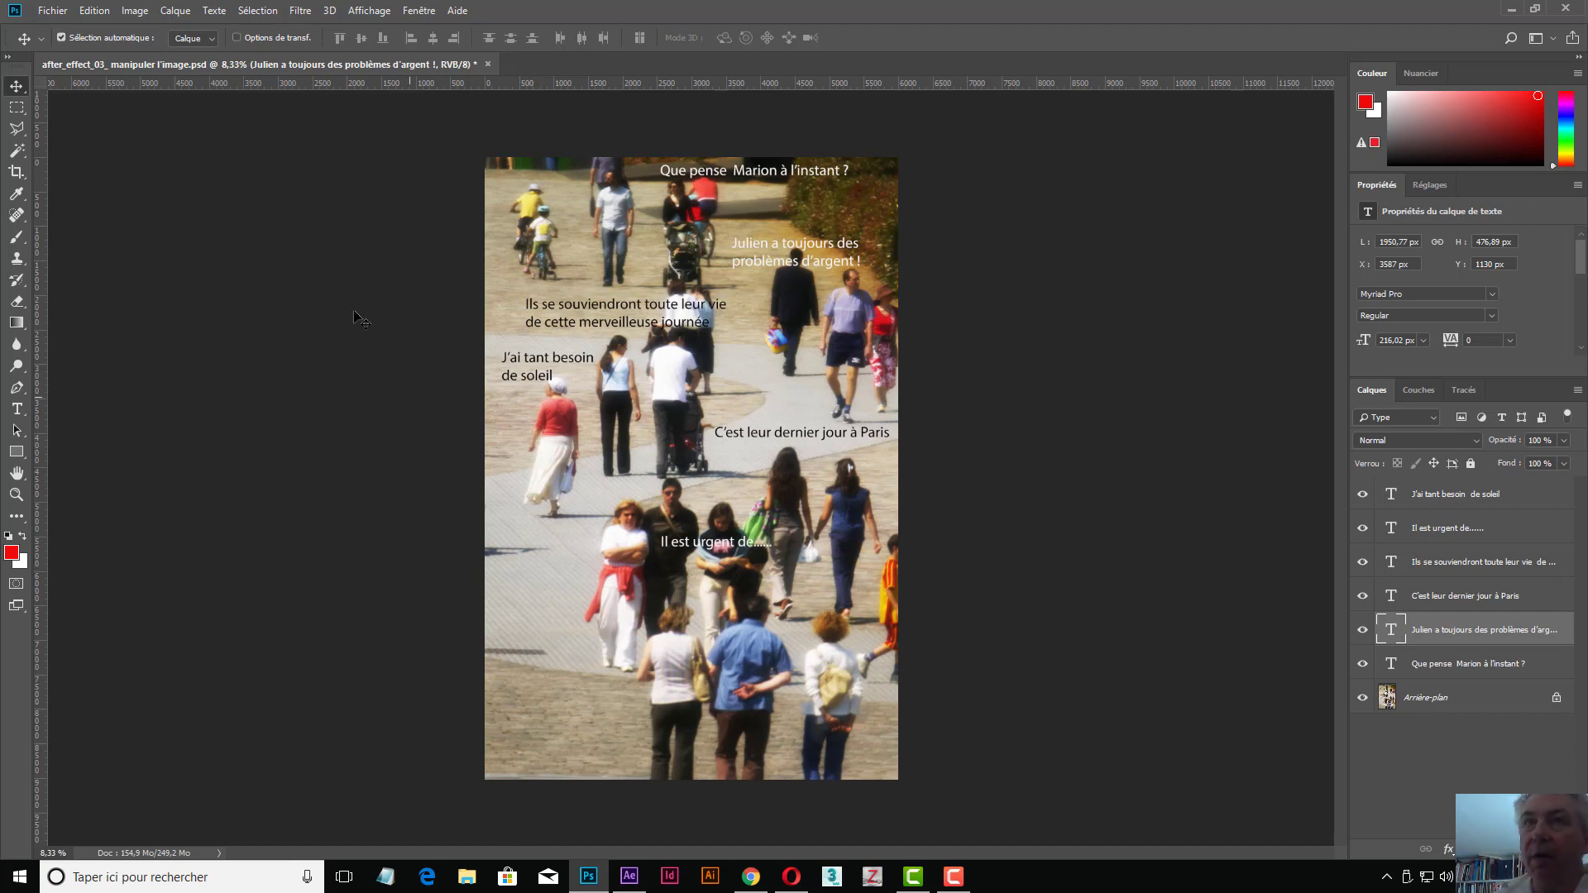
Step: Check the pixel dimensions and resolution of the Photoshop document in its Image Size settings
left_click(133, 11)
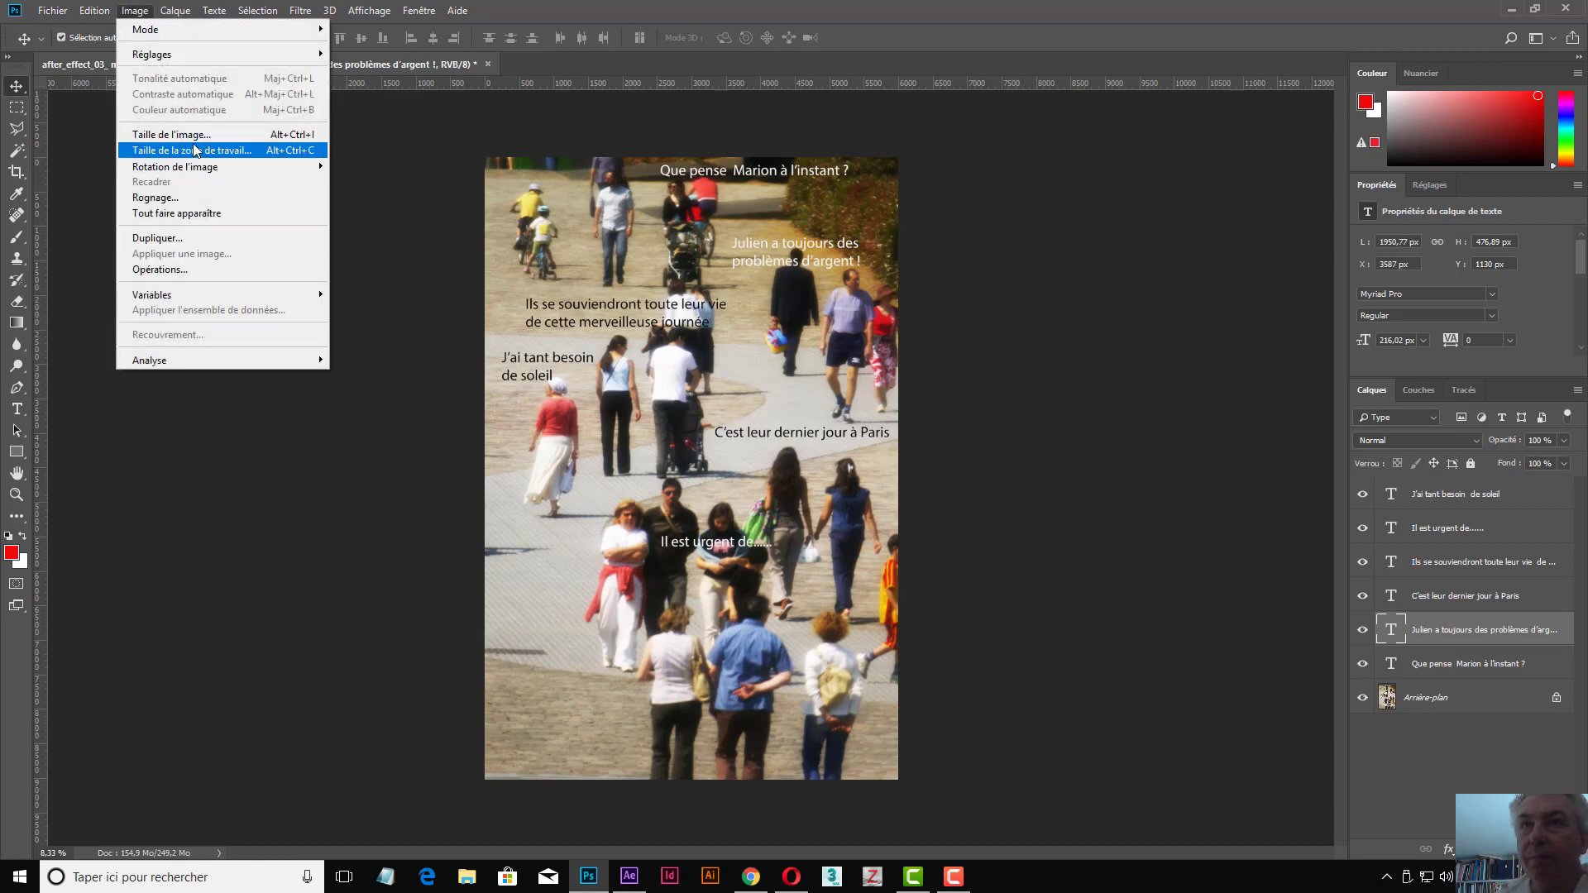
left_click(170, 135)
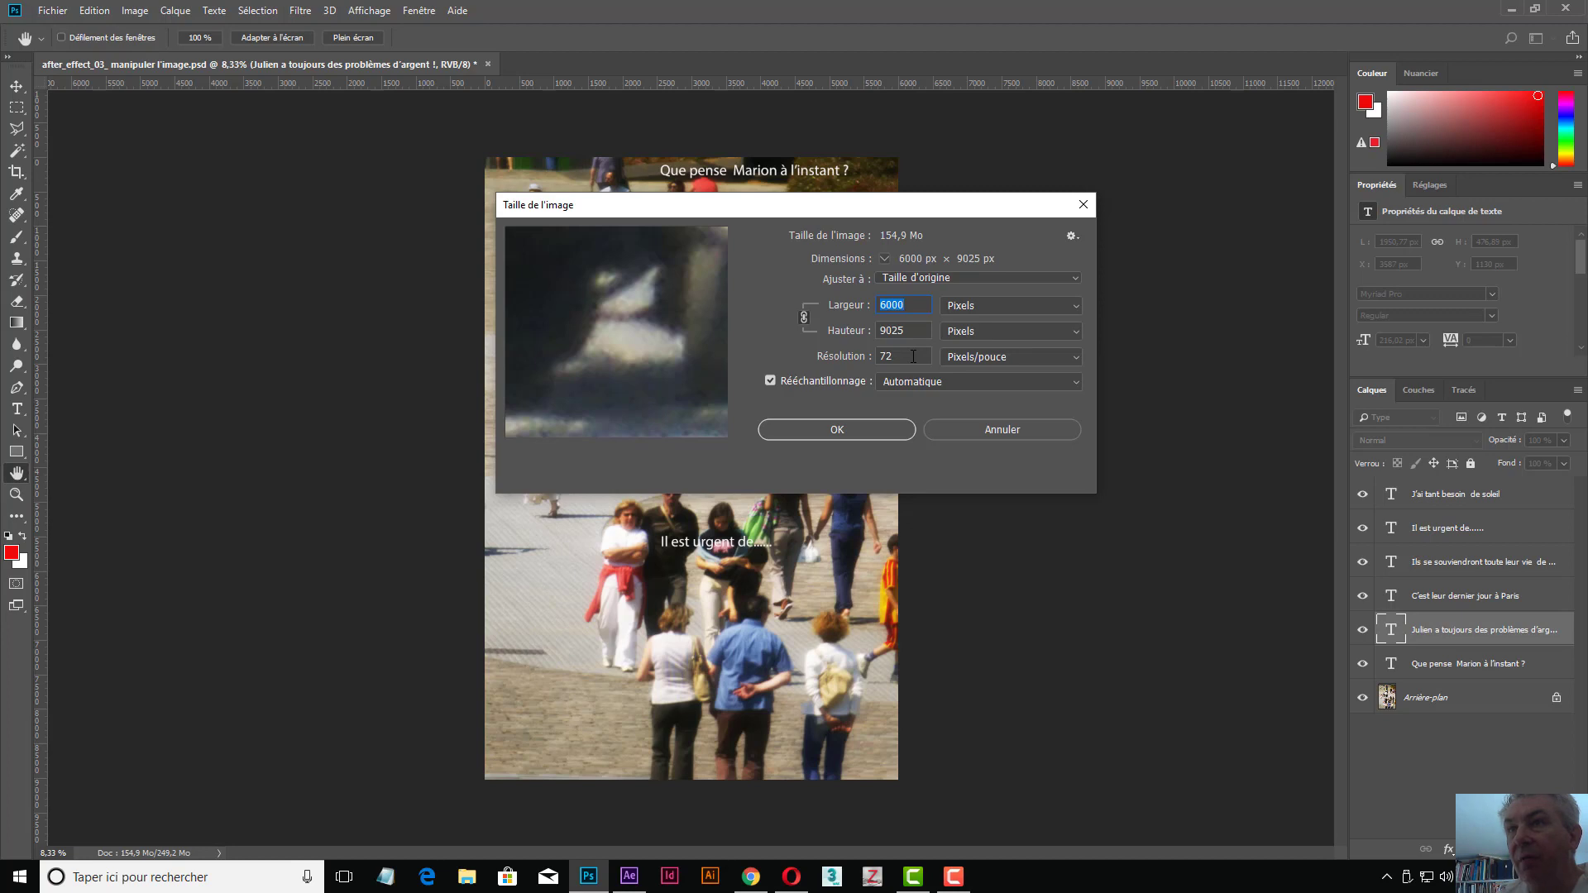
left_click(870, 429)
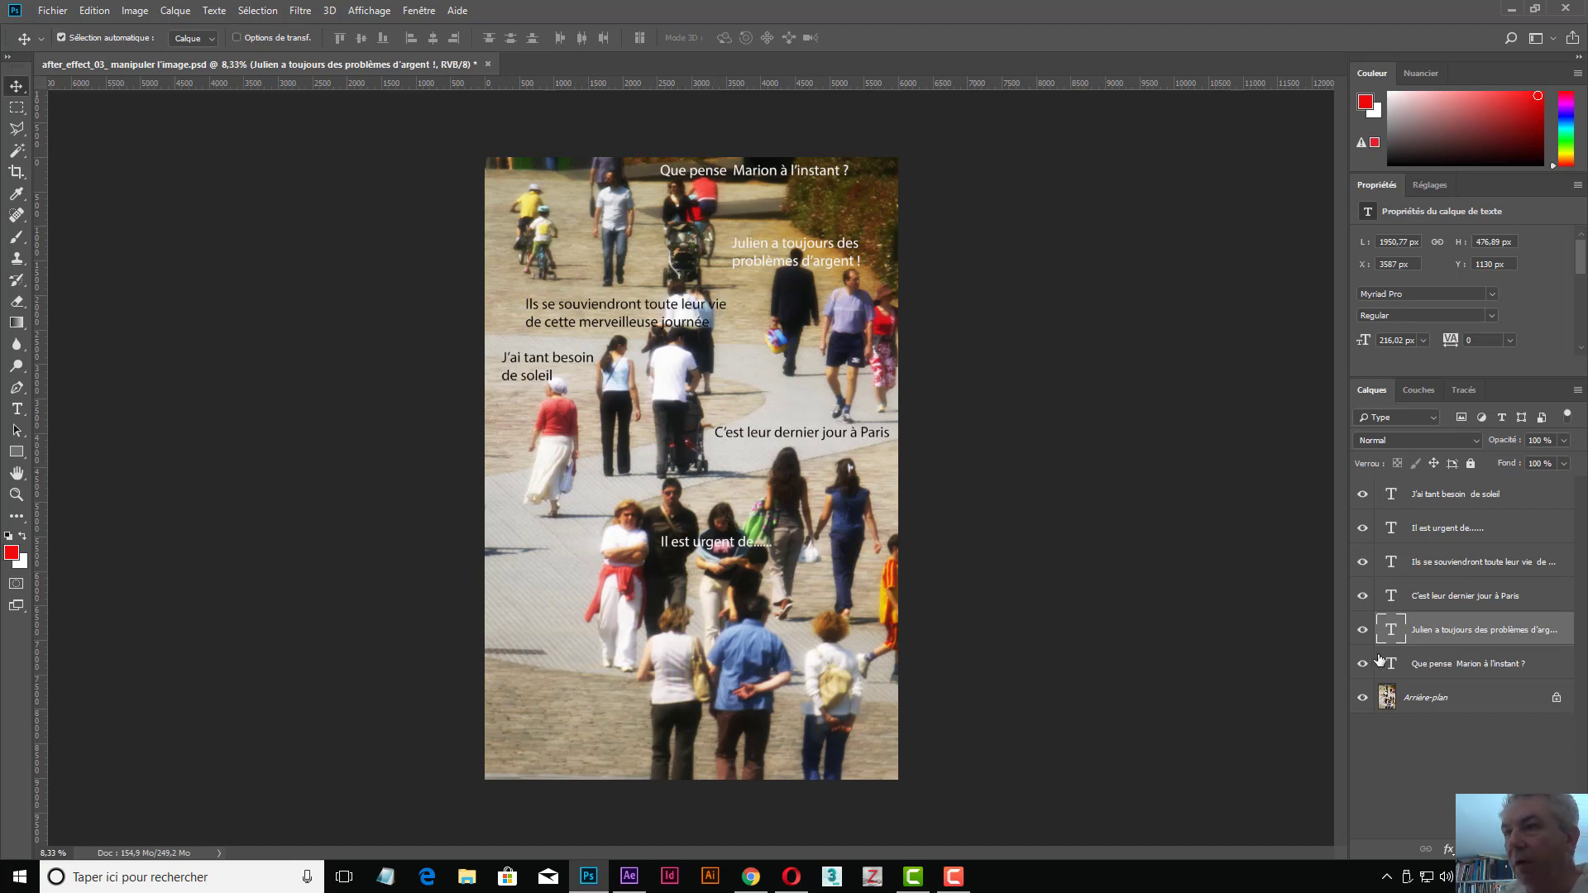
Step: Hide the text layers to view the background photo alone, and show them again
mouse_move(1363, 664)
left_mouse_down()
mouse_move(1368, 504)
mouse_move(1364, 666)
left_mouse_up()
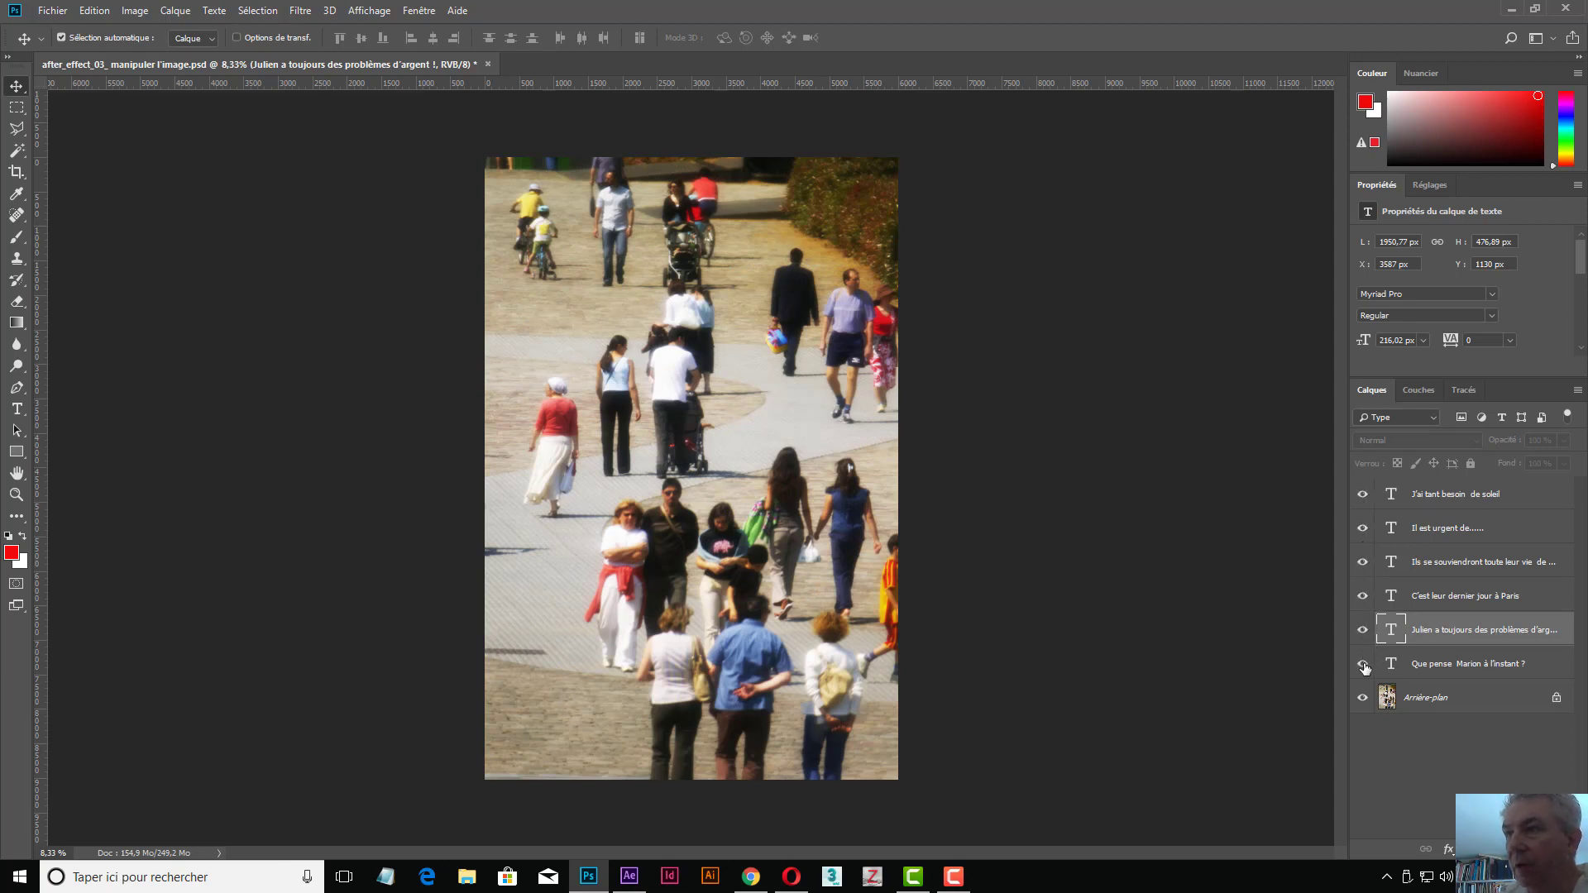
mouse_move(1362, 595)
left_mouse_down()
mouse_move(1363, 515)
mouse_move(1364, 574)
left_mouse_up()
left_click(1363, 597)
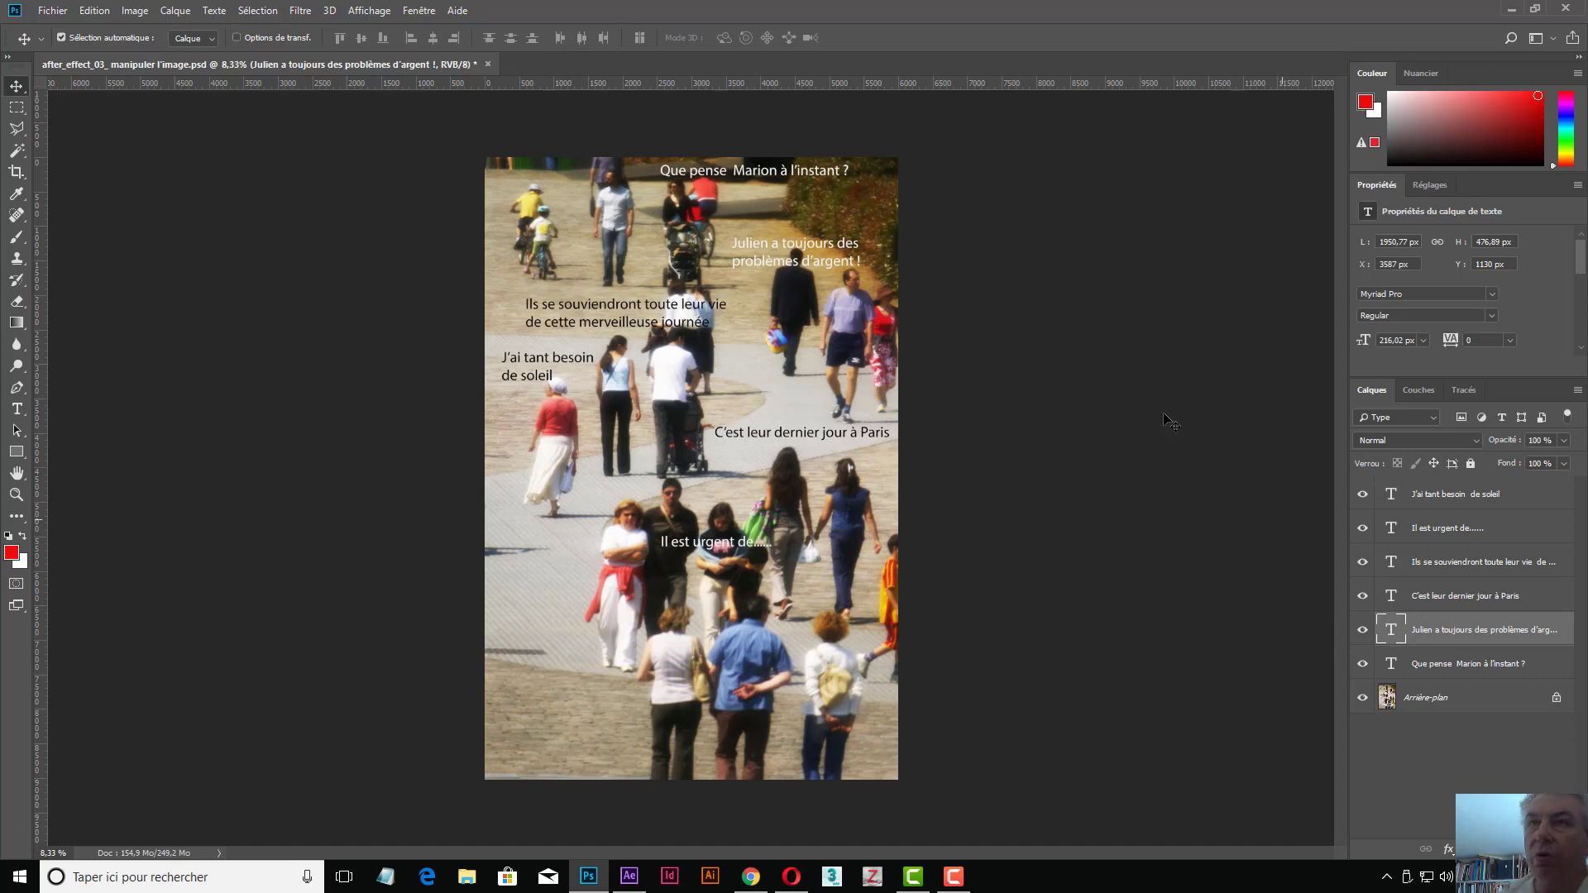
Step: Switch to After Effects and import "after_effect_03_ manipuler l'image" as Composition with editable layer styles (Styles de calque modifiables)
left_click(629, 876)
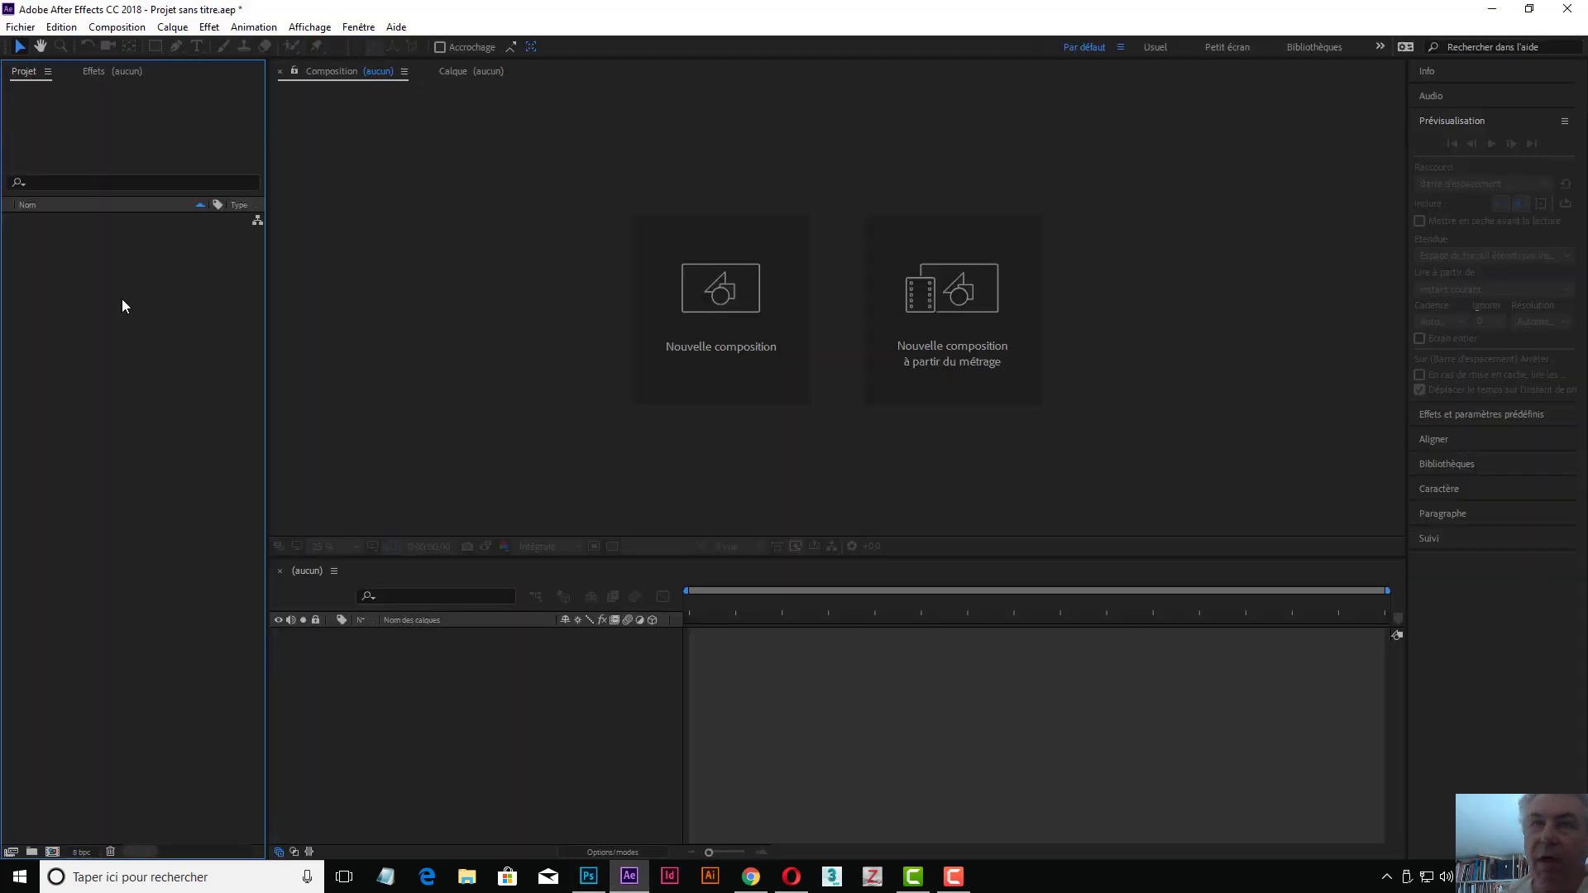
right_click(81, 263)
mouse_move(149, 346)
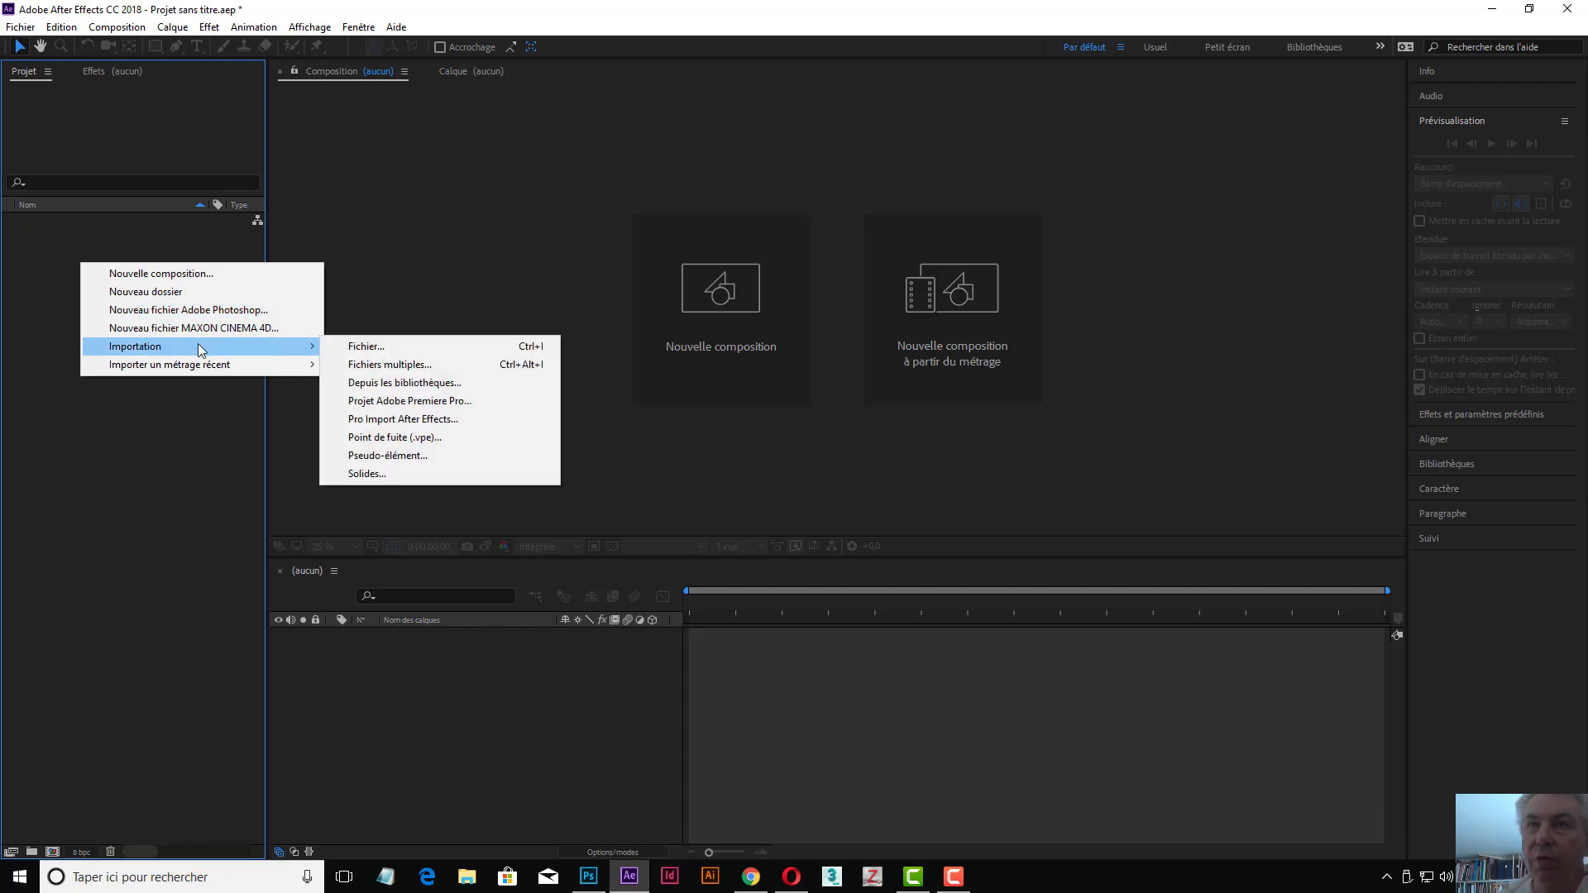
left_click(358, 344)
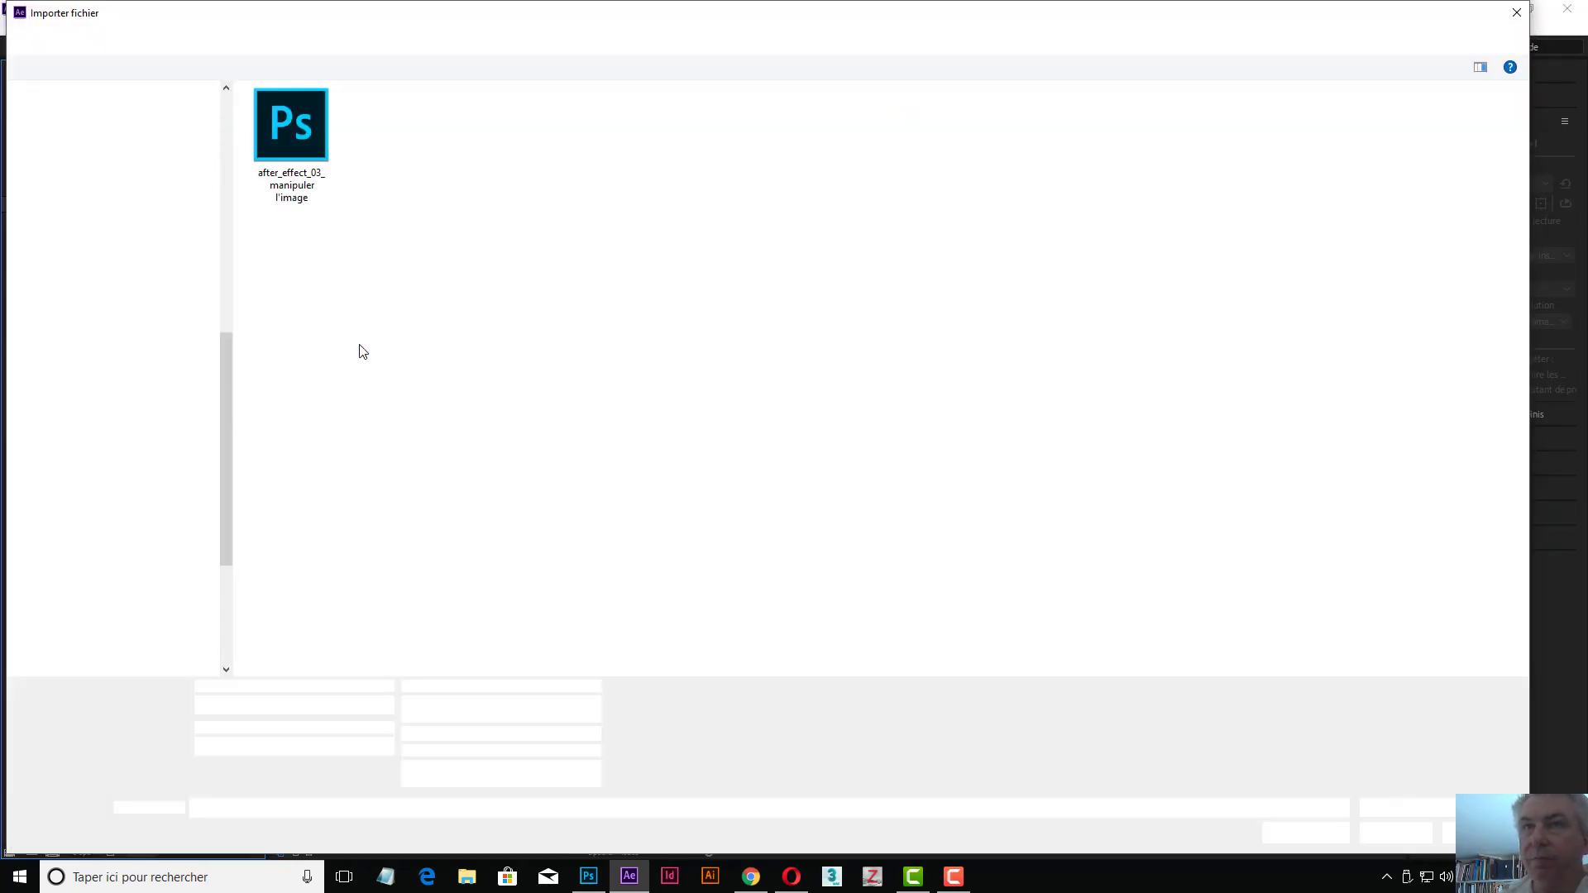
left_click(291, 121)
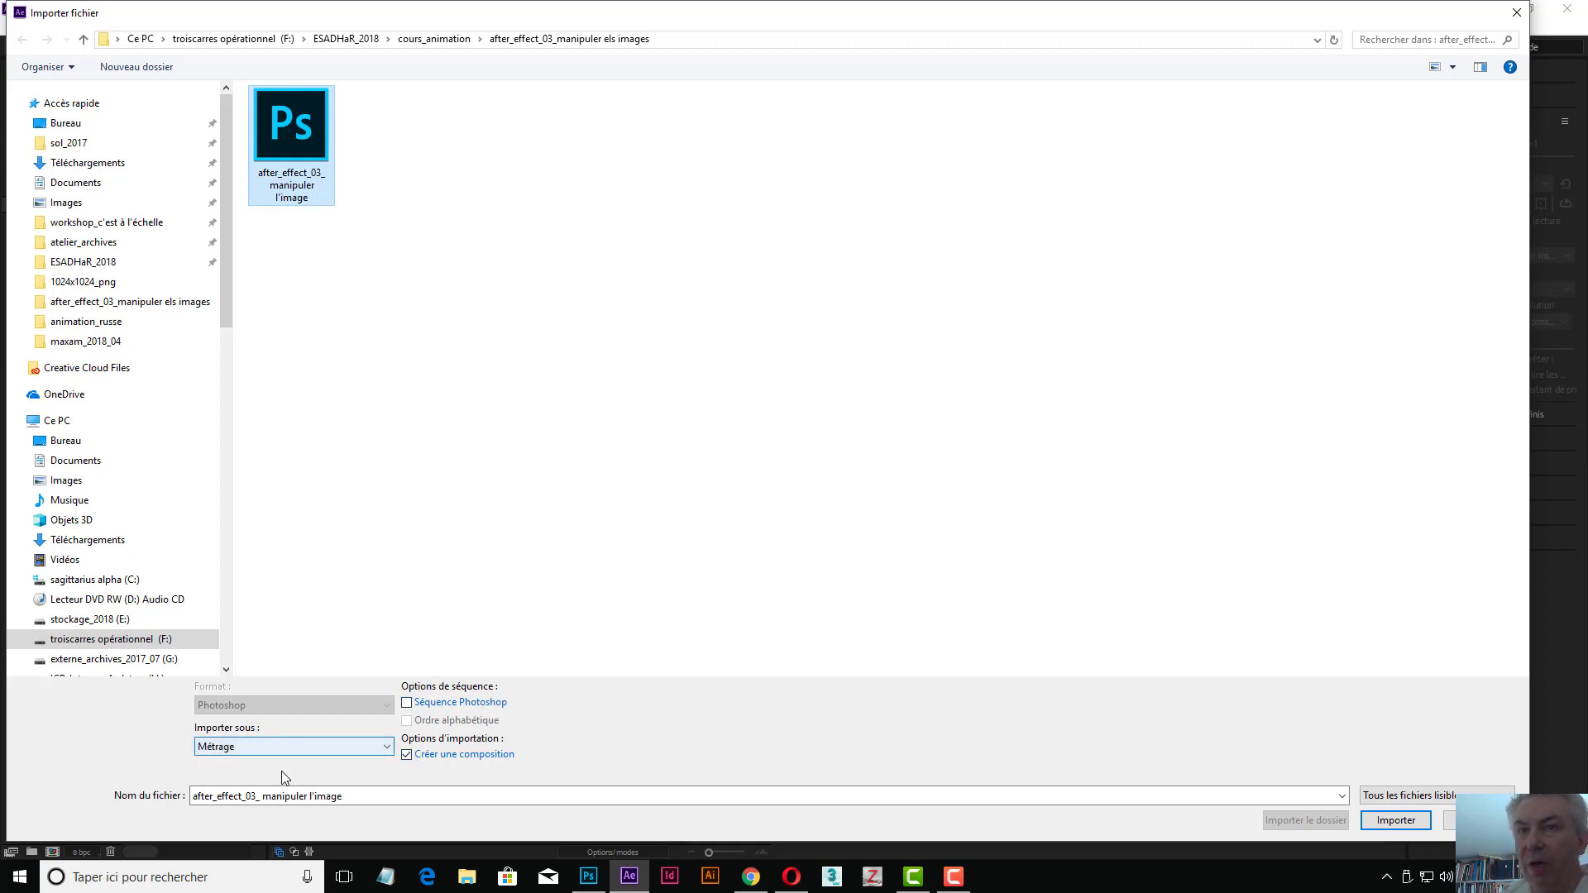
left_click(376, 749)
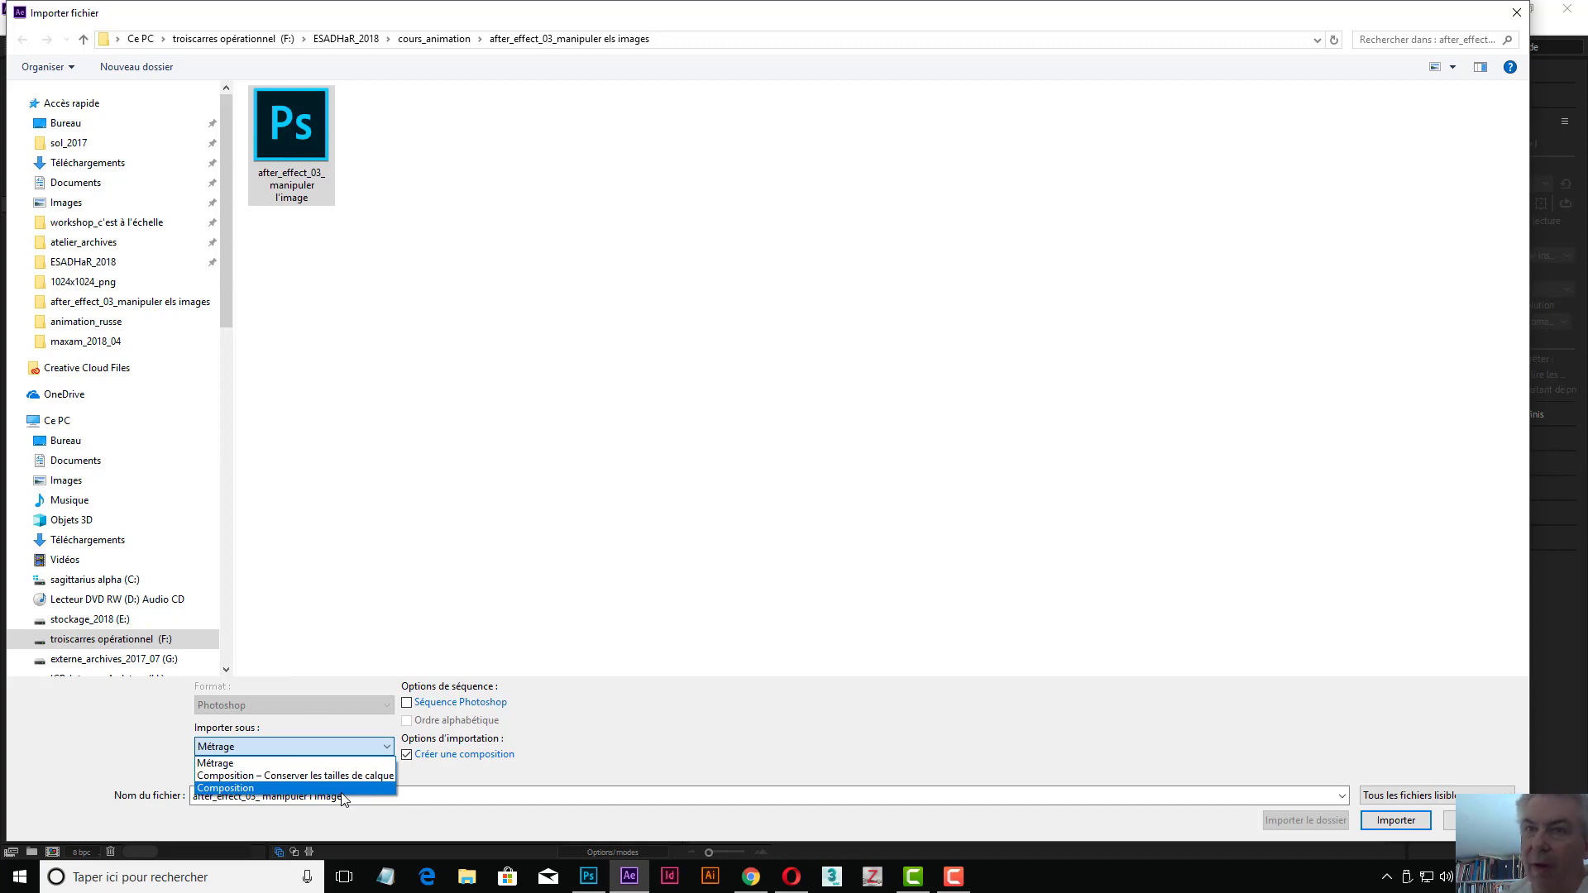
left_click(342, 790)
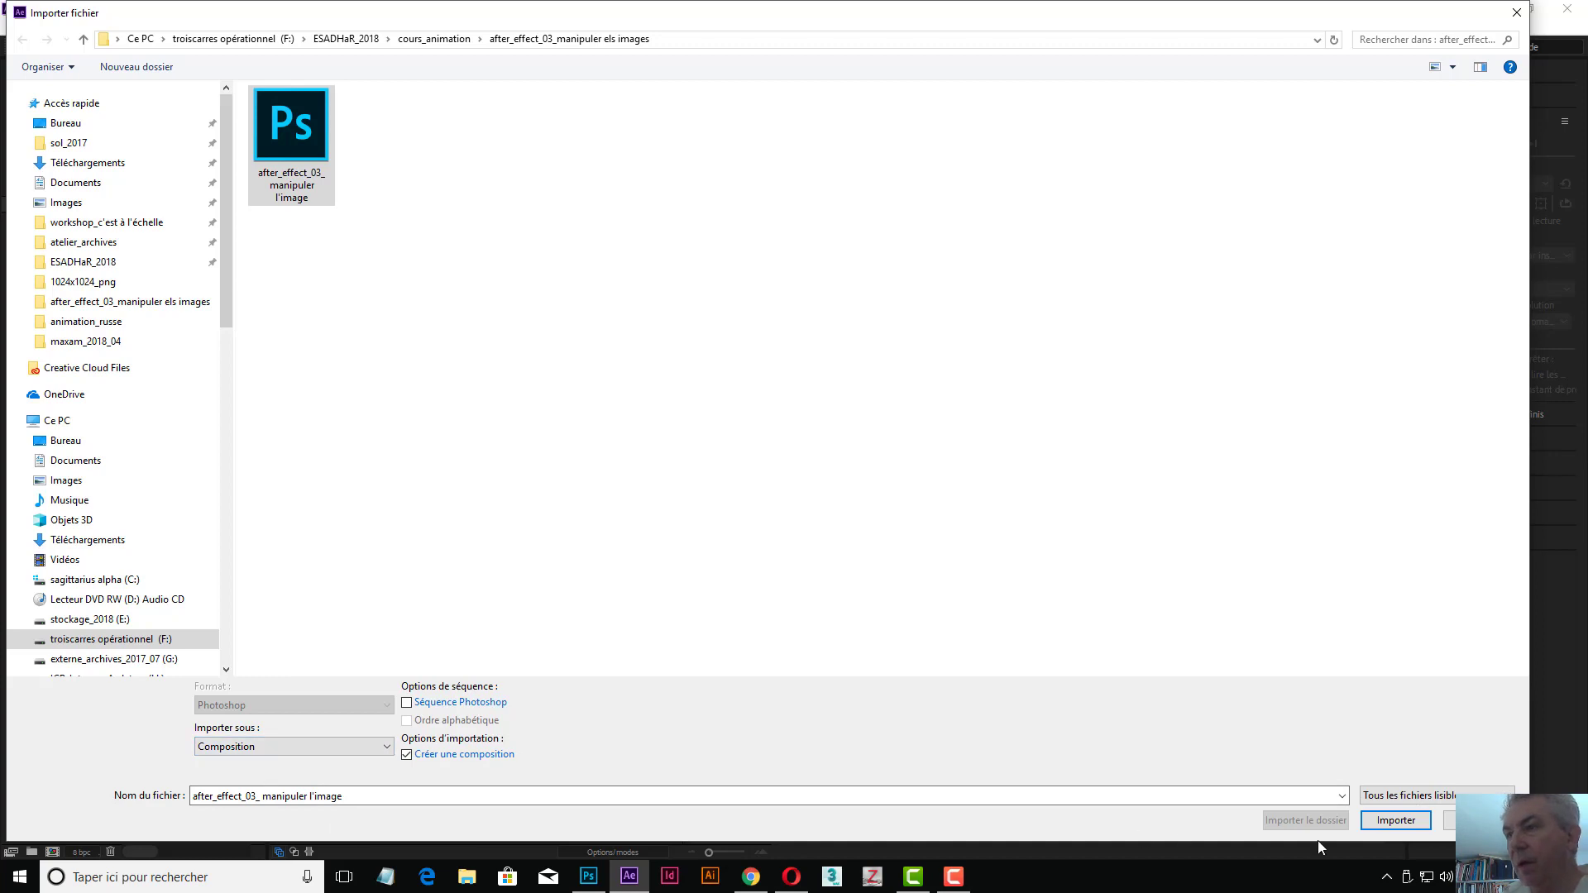
left_click(1396, 821)
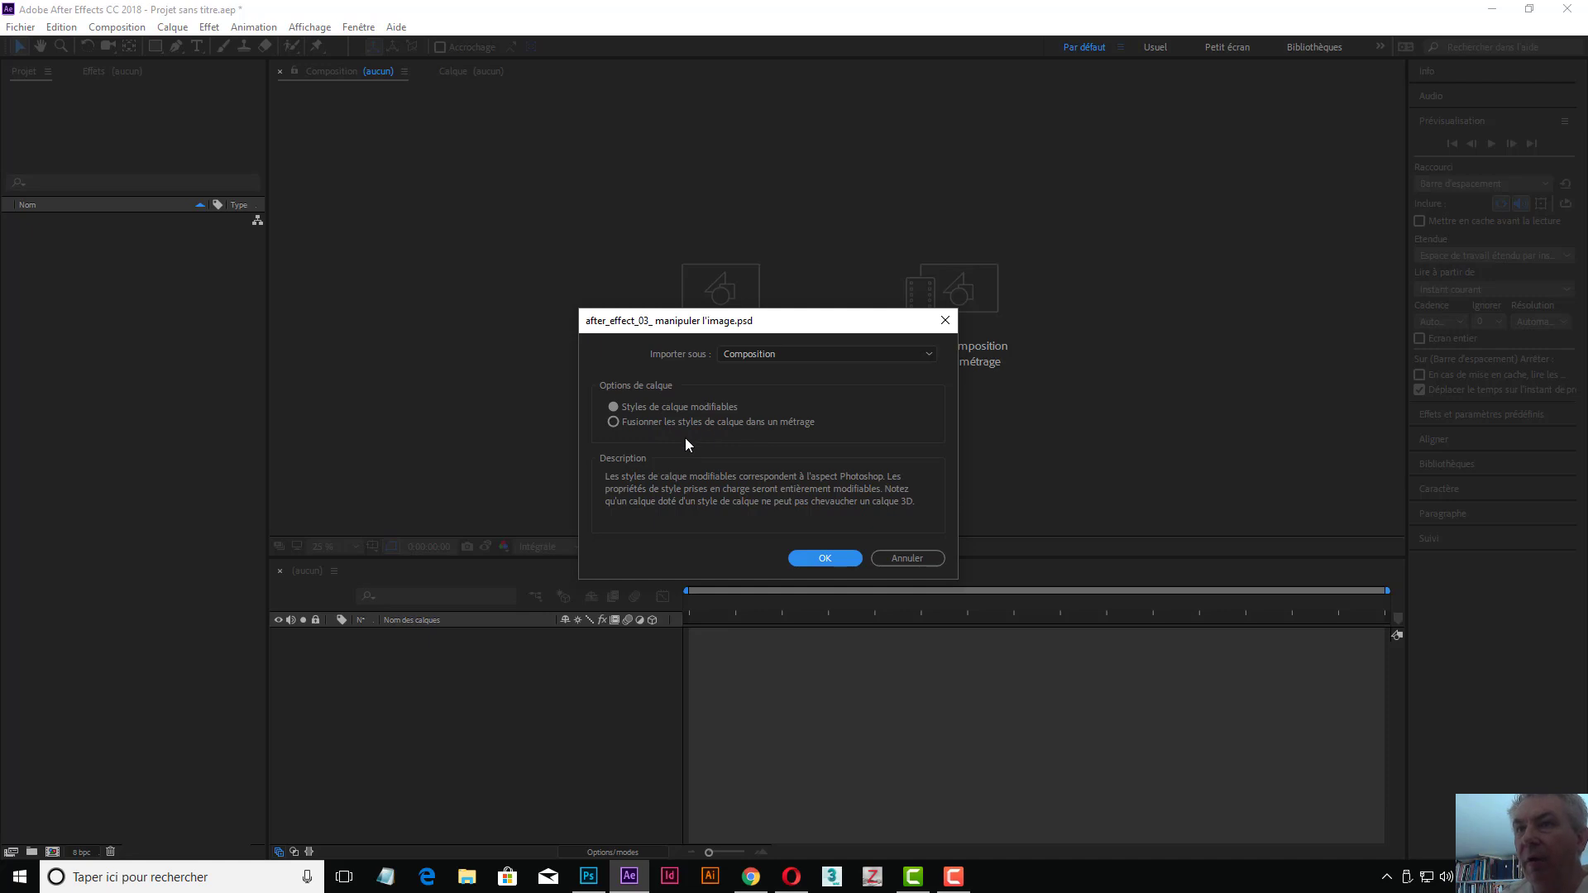
left_click(825, 559)
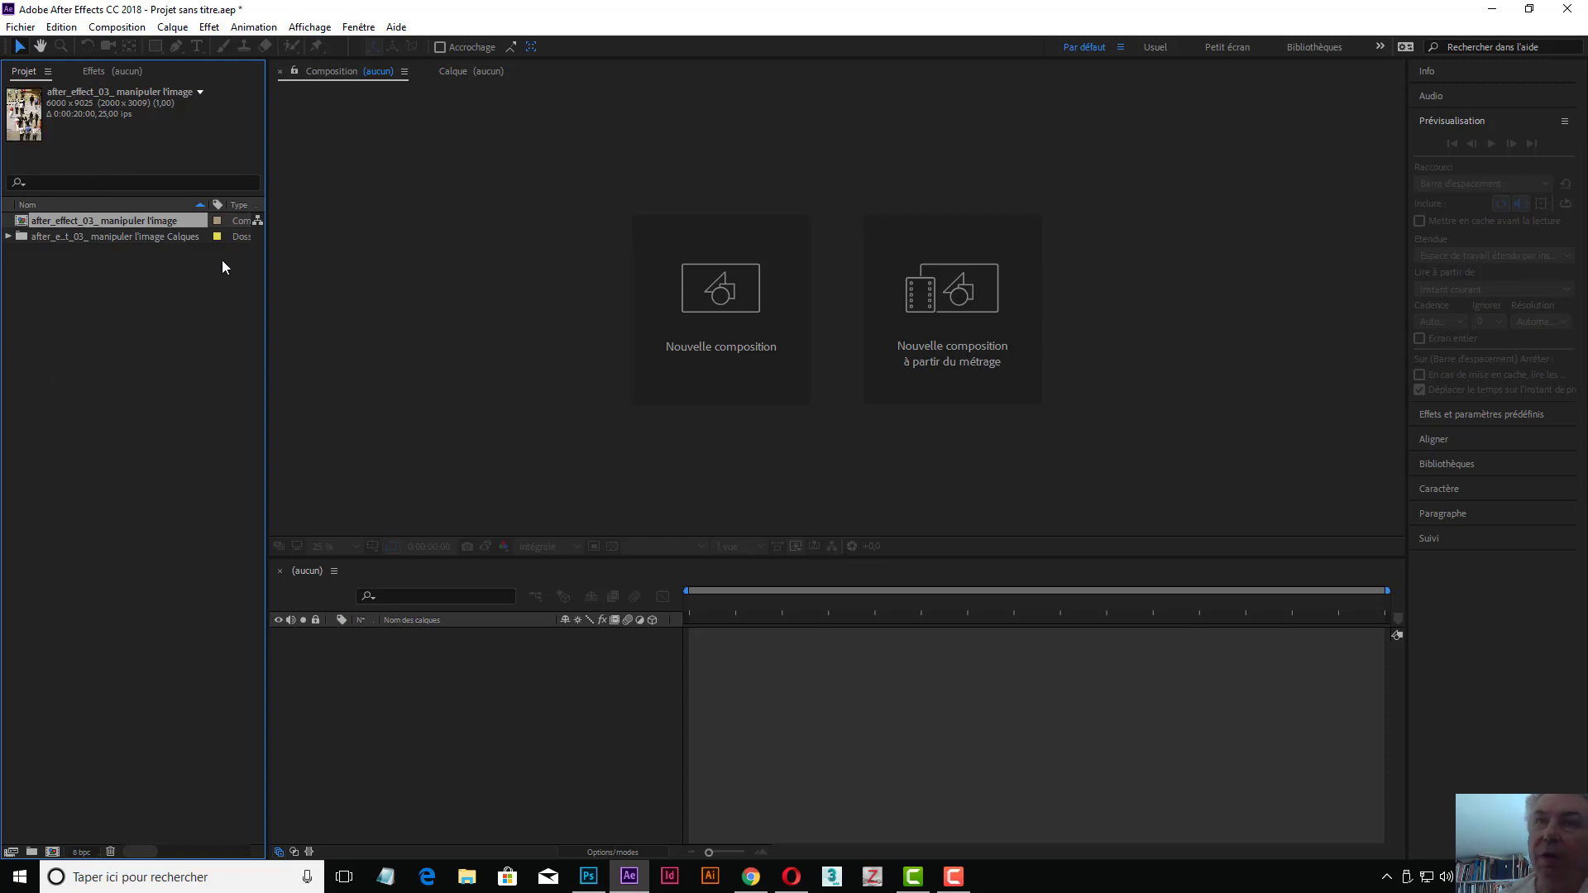
Step: Review the imported composition's details and the contents of its layers folder in the project
left_click(72, 315)
left_click(60, 220)
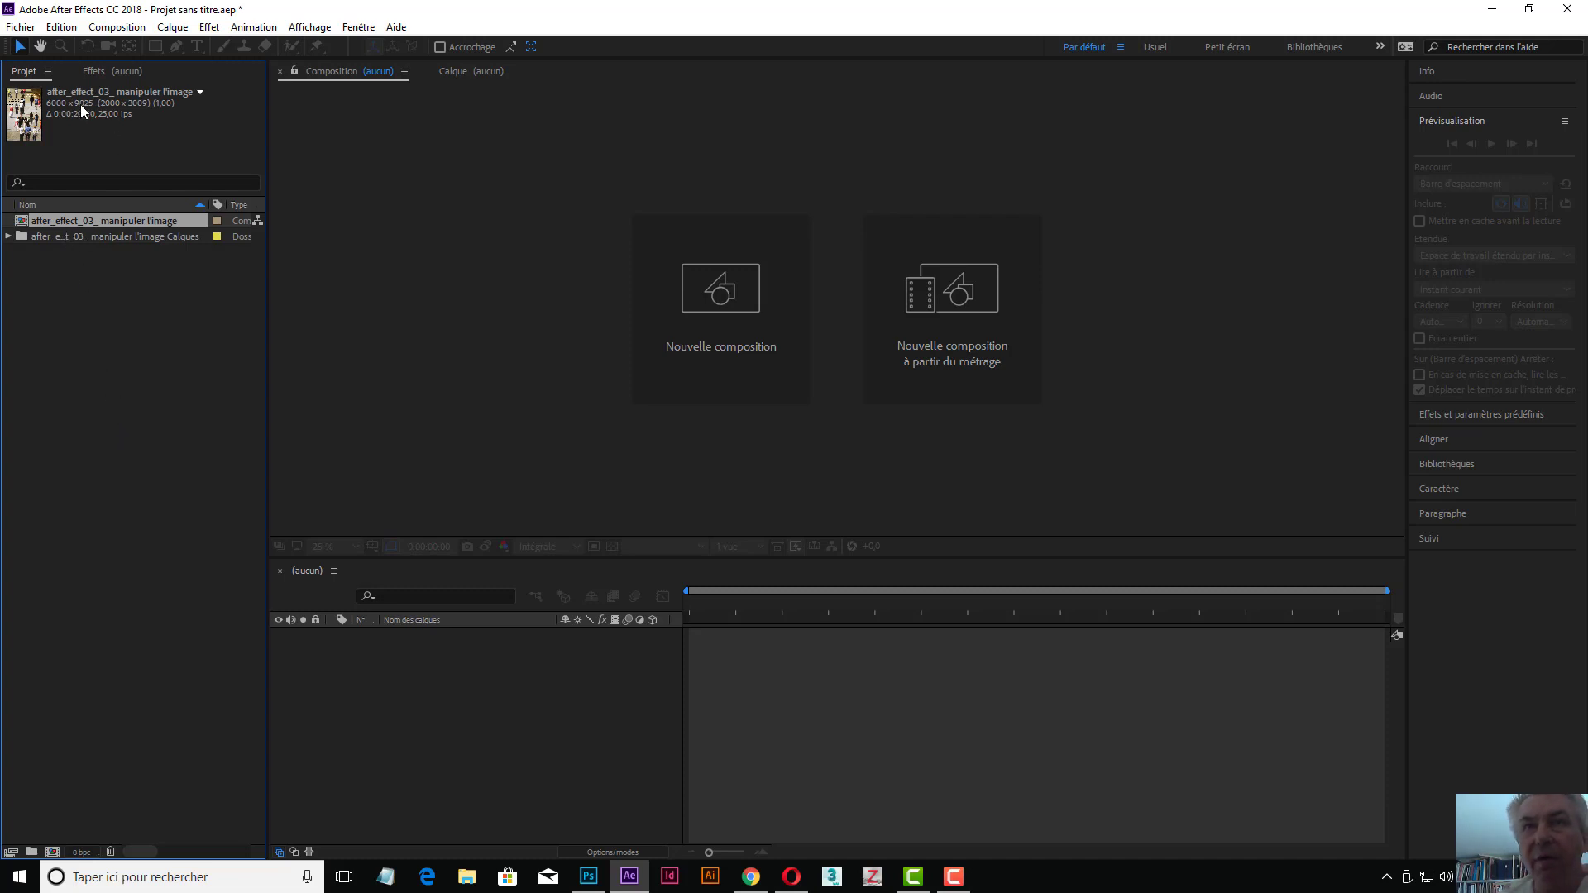
left_click(8, 237)
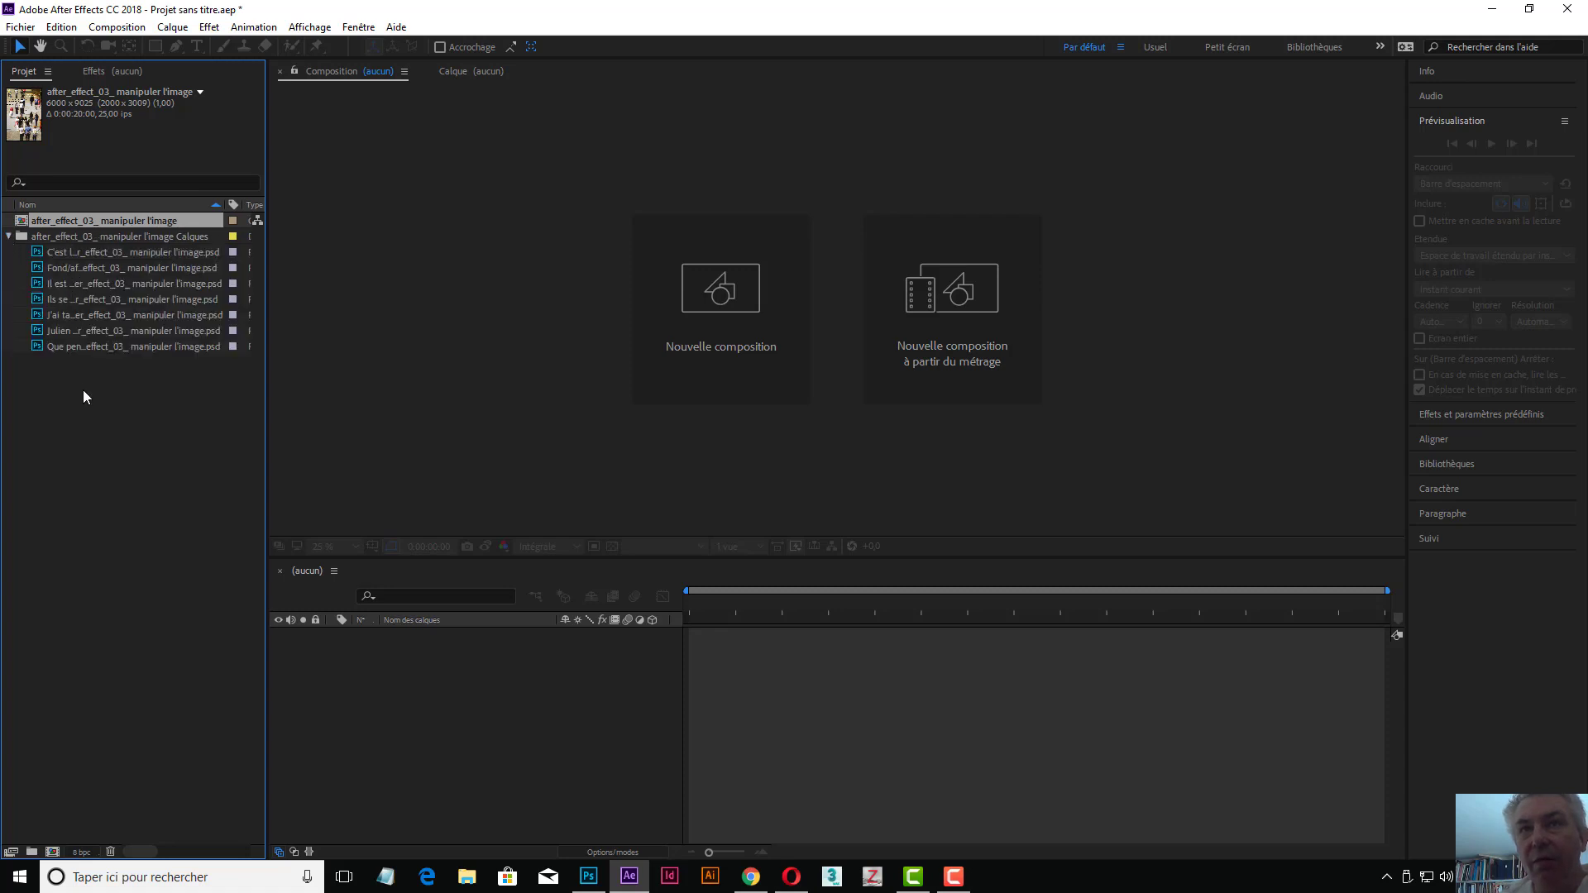
left_click(9, 237)
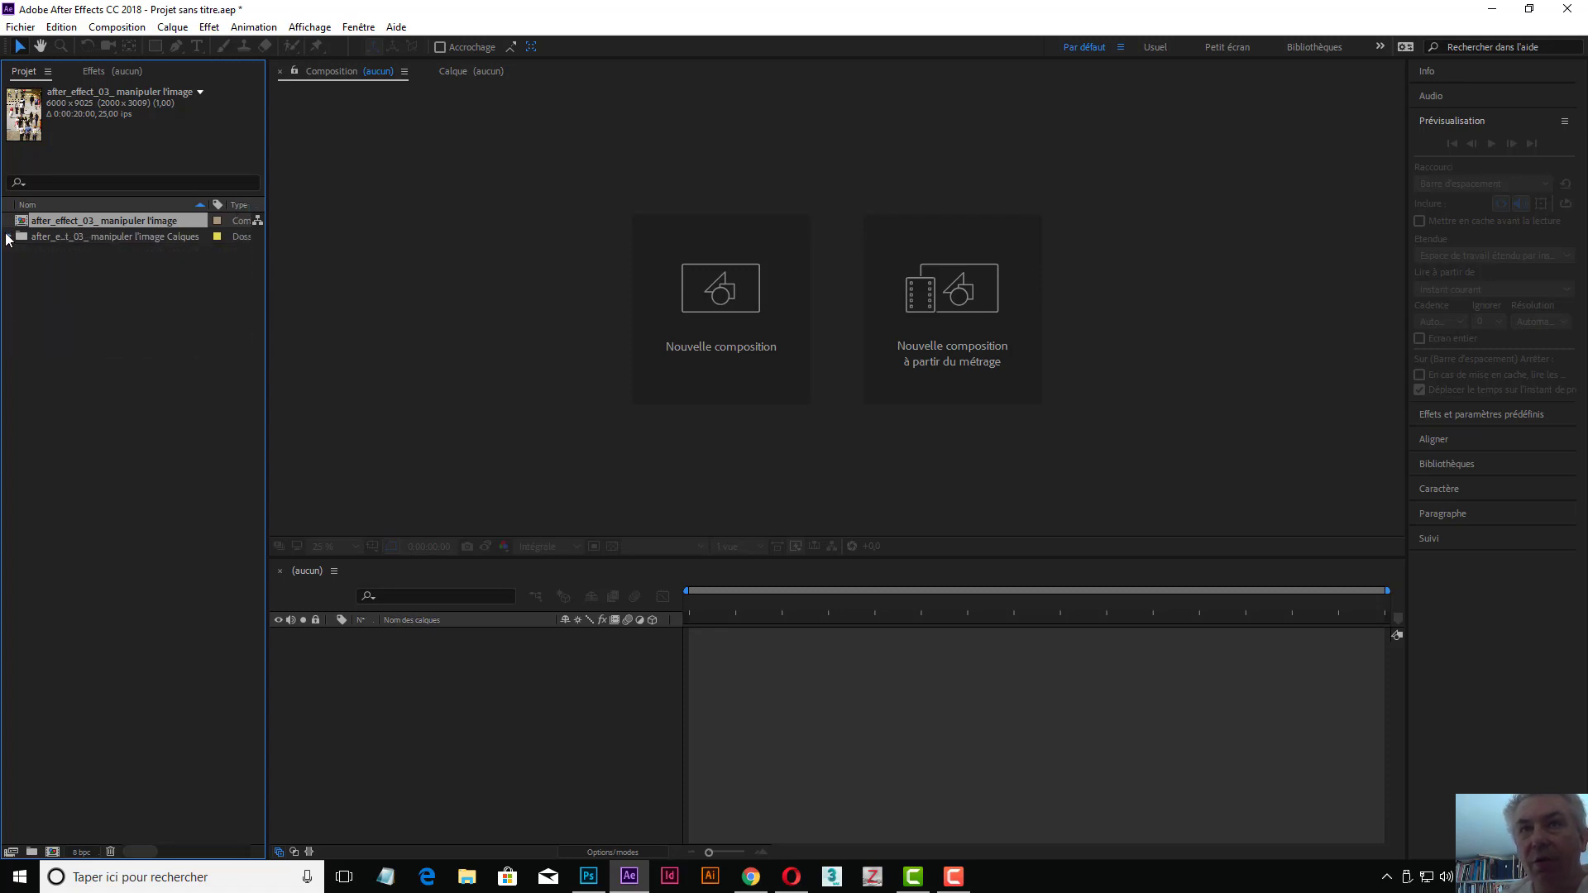
Step: Open the "after_effect_03_ manipuler l'image" composition and check its text layers by hiding and reshowing them
double_click(22, 221)
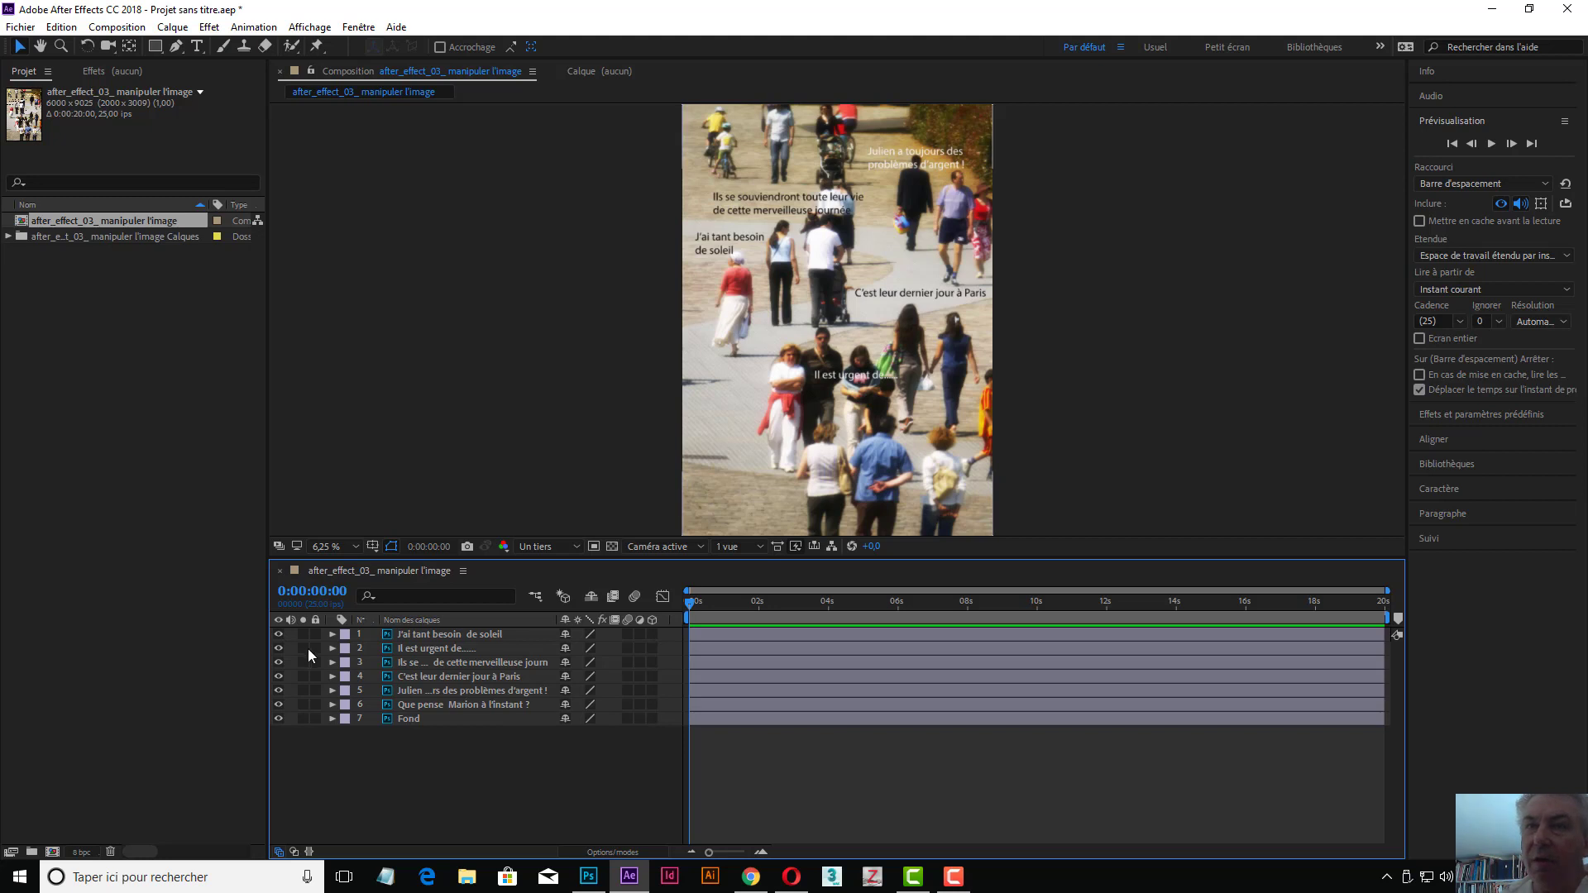
left_click_drag(277, 634, 280, 698)
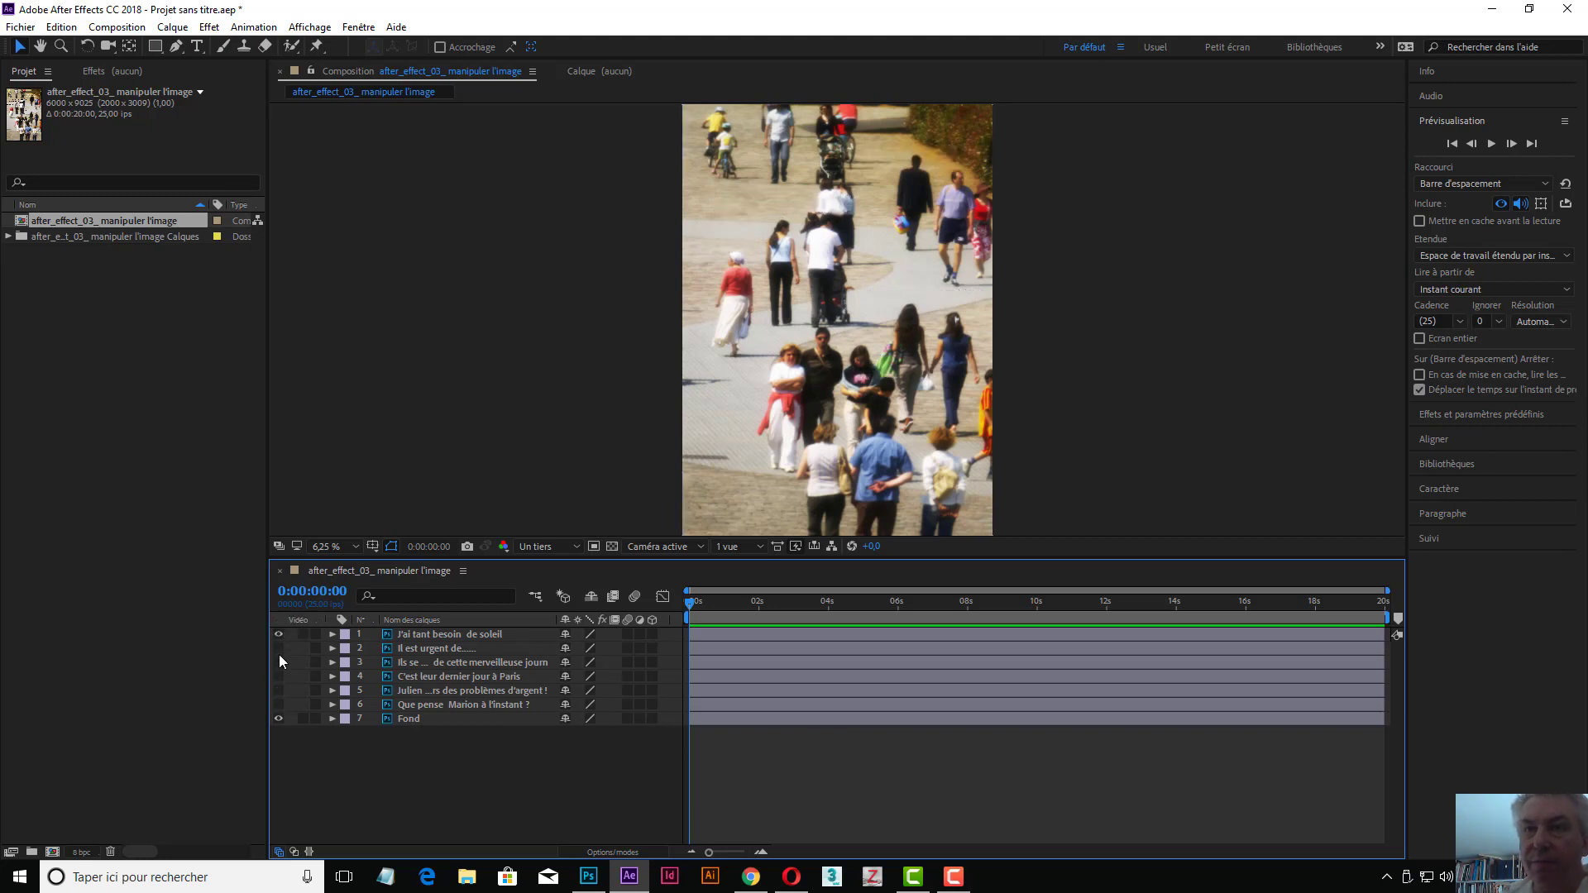
left_click(280, 703)
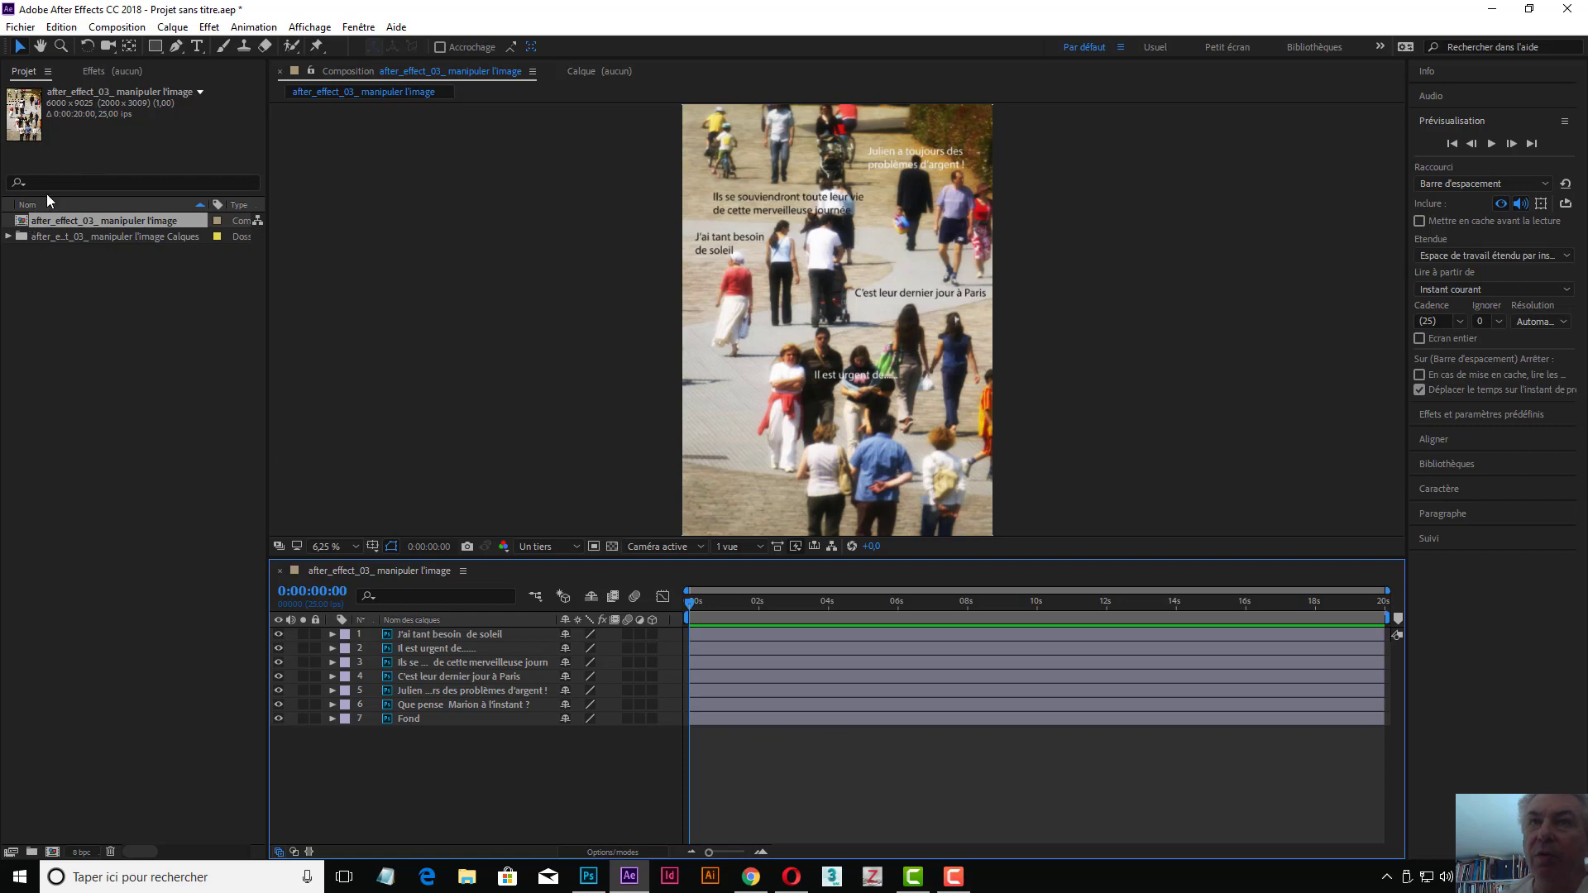
Step: Set the composition's width to 1920 px and its height to 1080 px
left_click(121, 27)
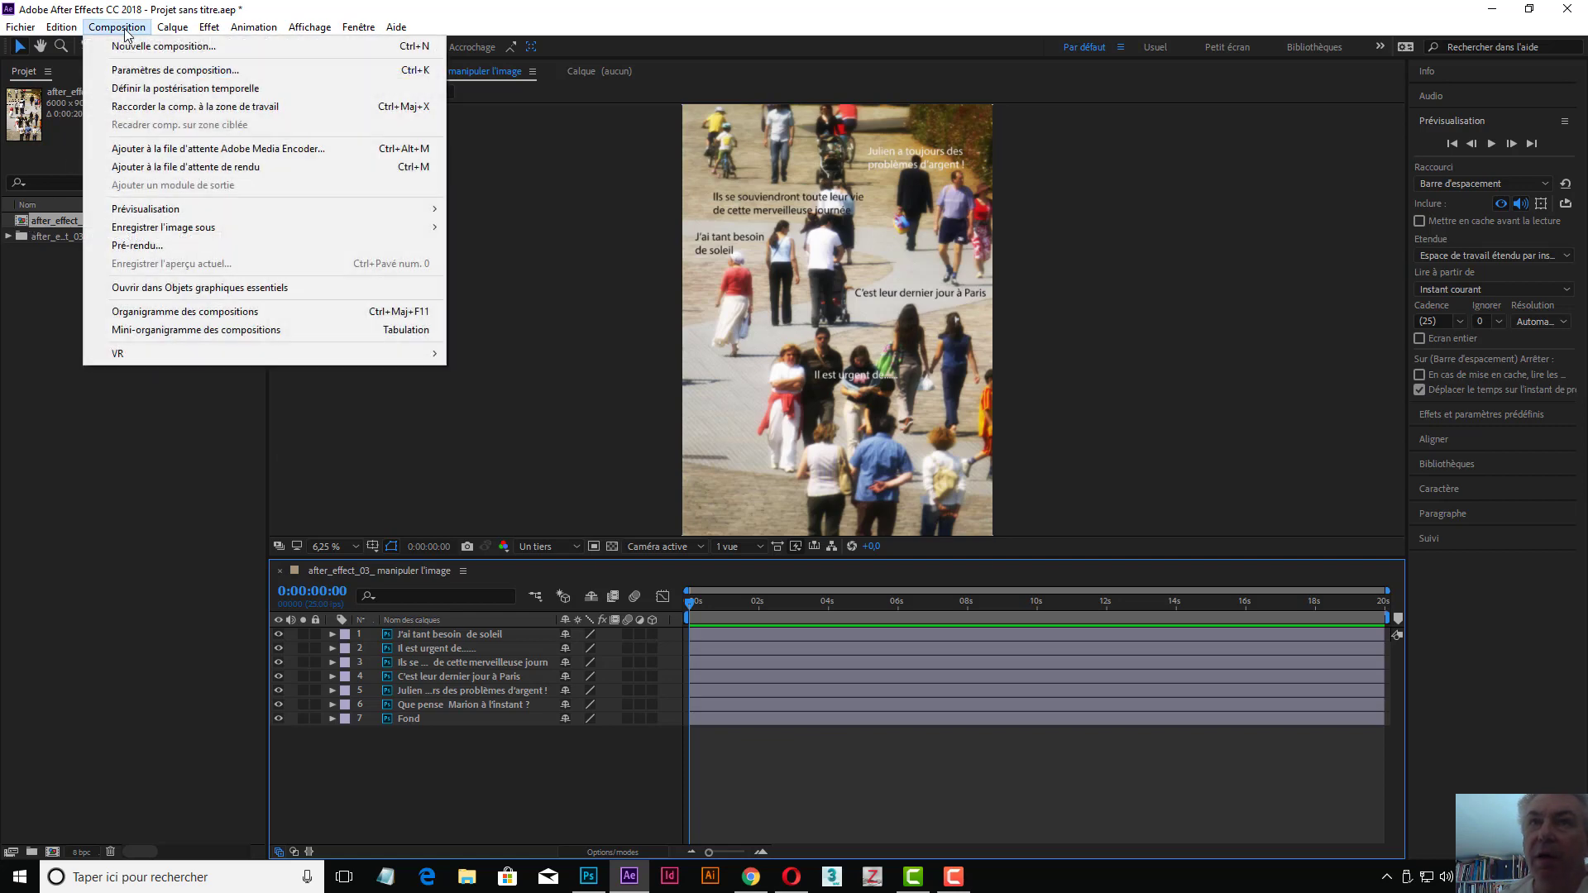
left_click(146, 71)
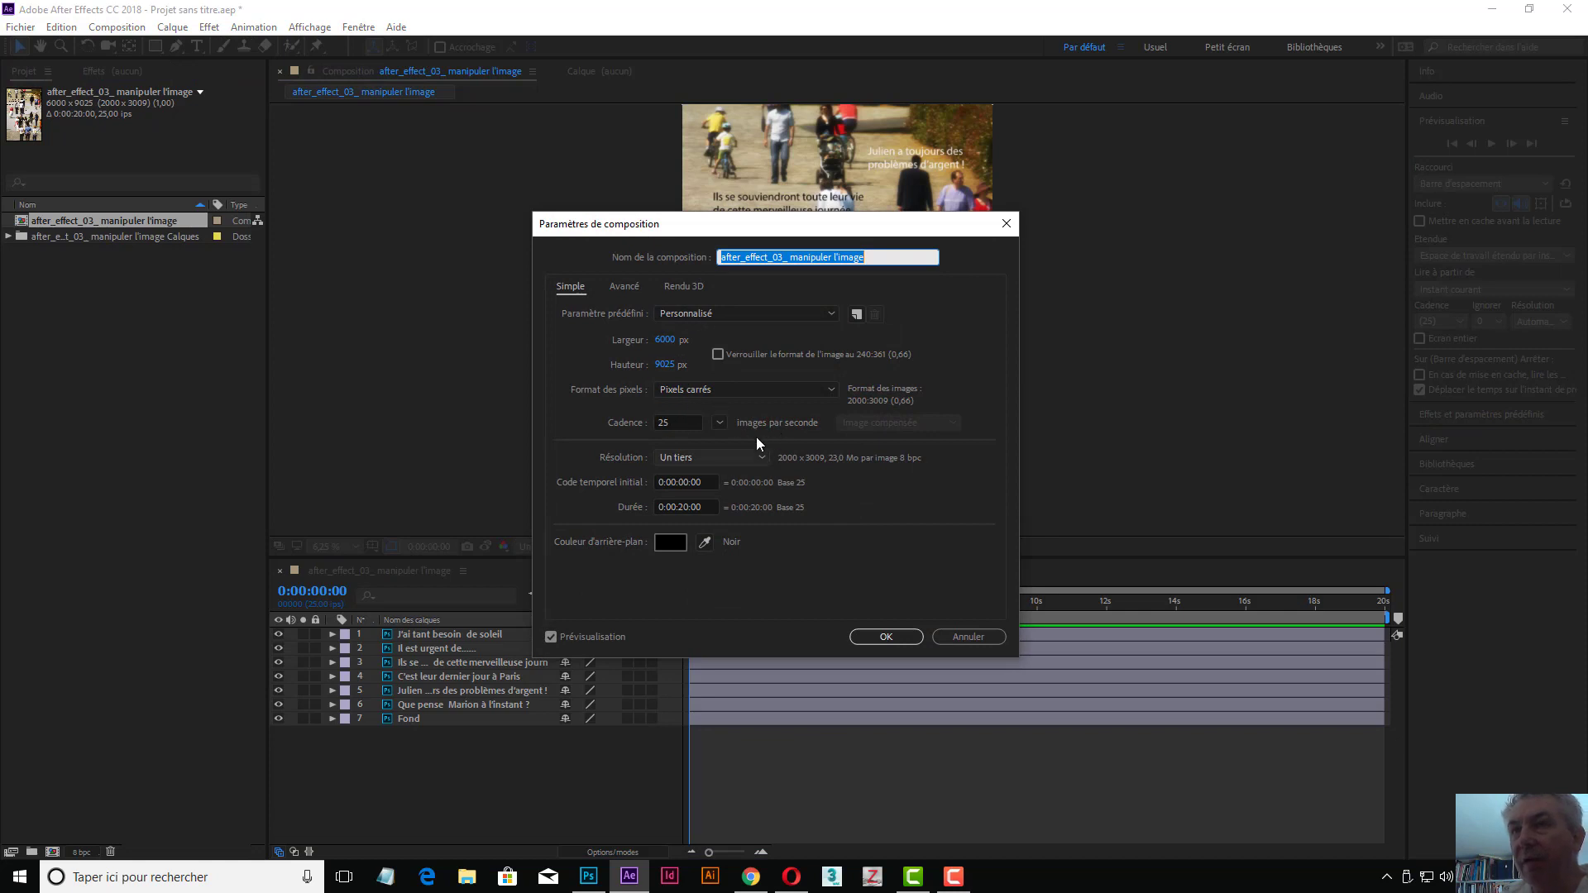
left_click(662, 340)
type("1920")
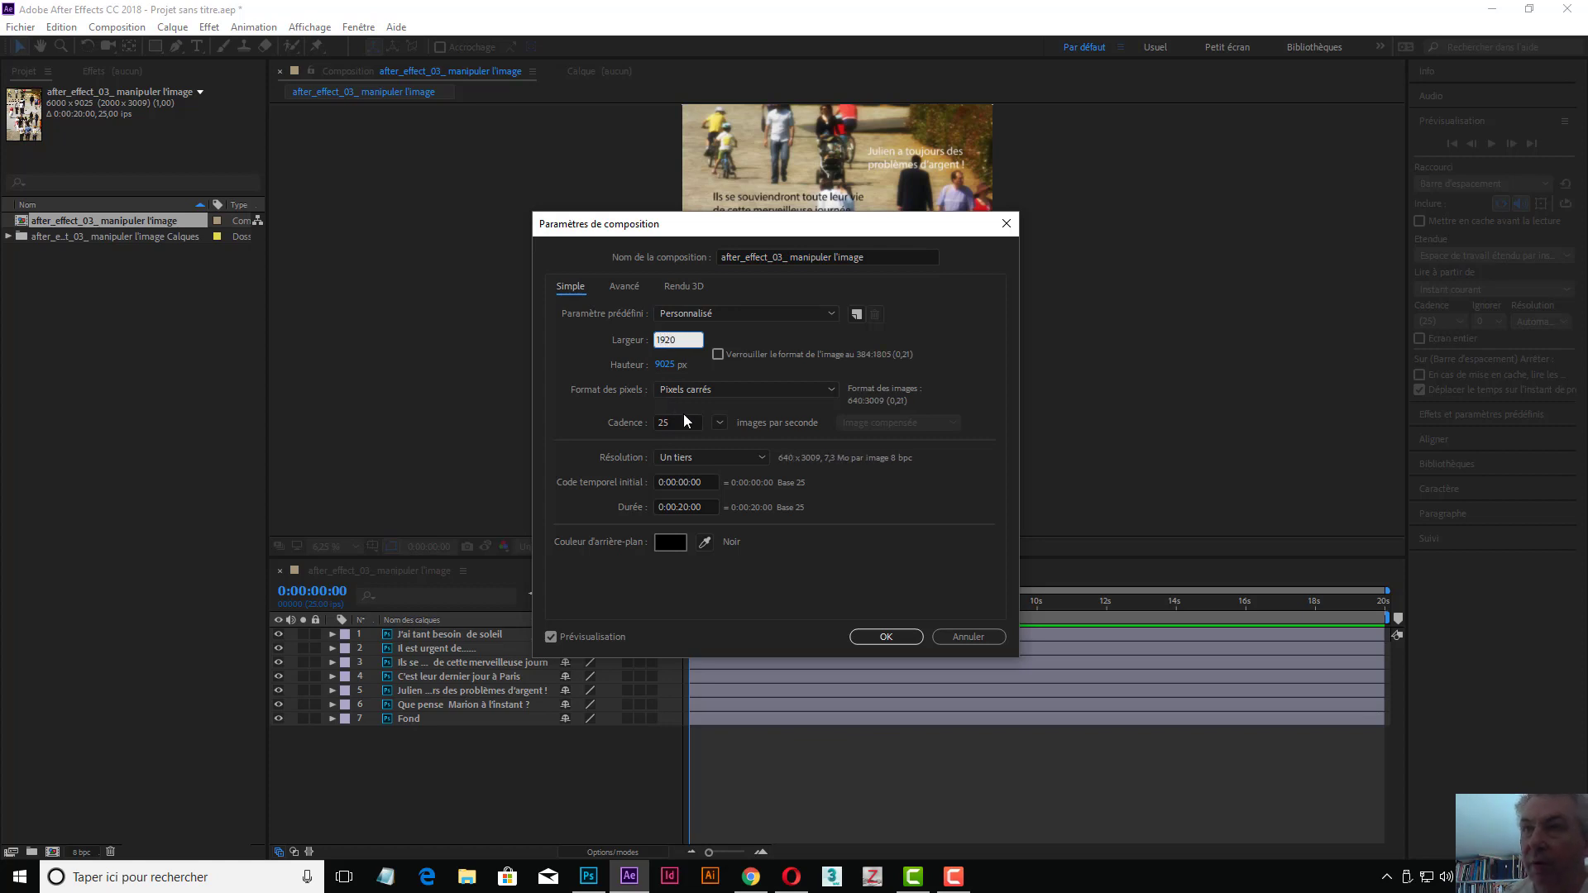
left_click(664, 364)
type("1080")
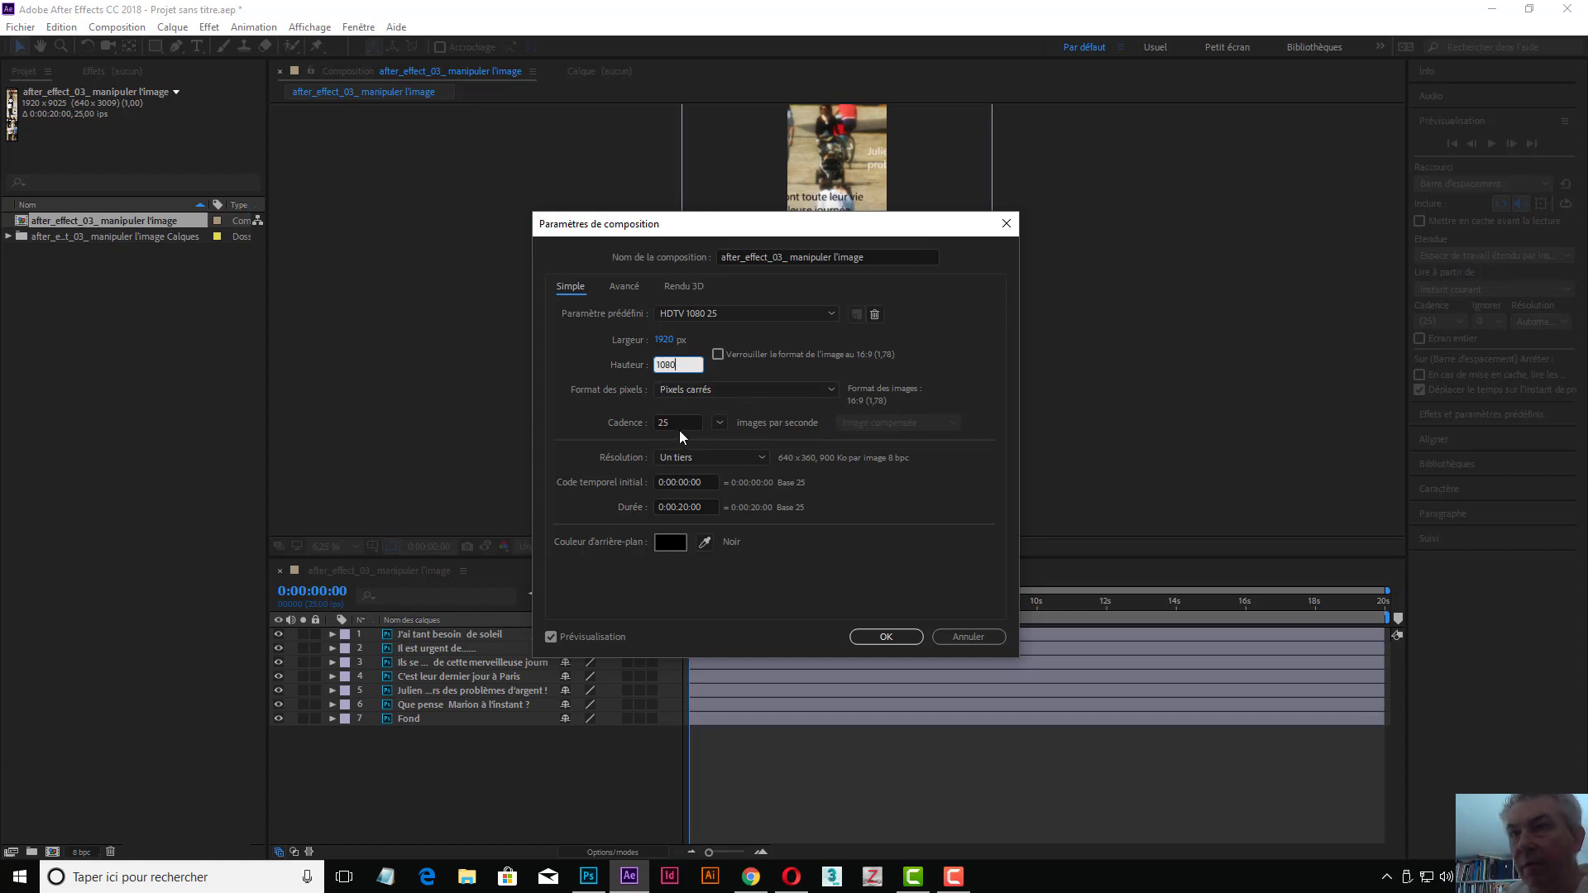
left_click(886, 637)
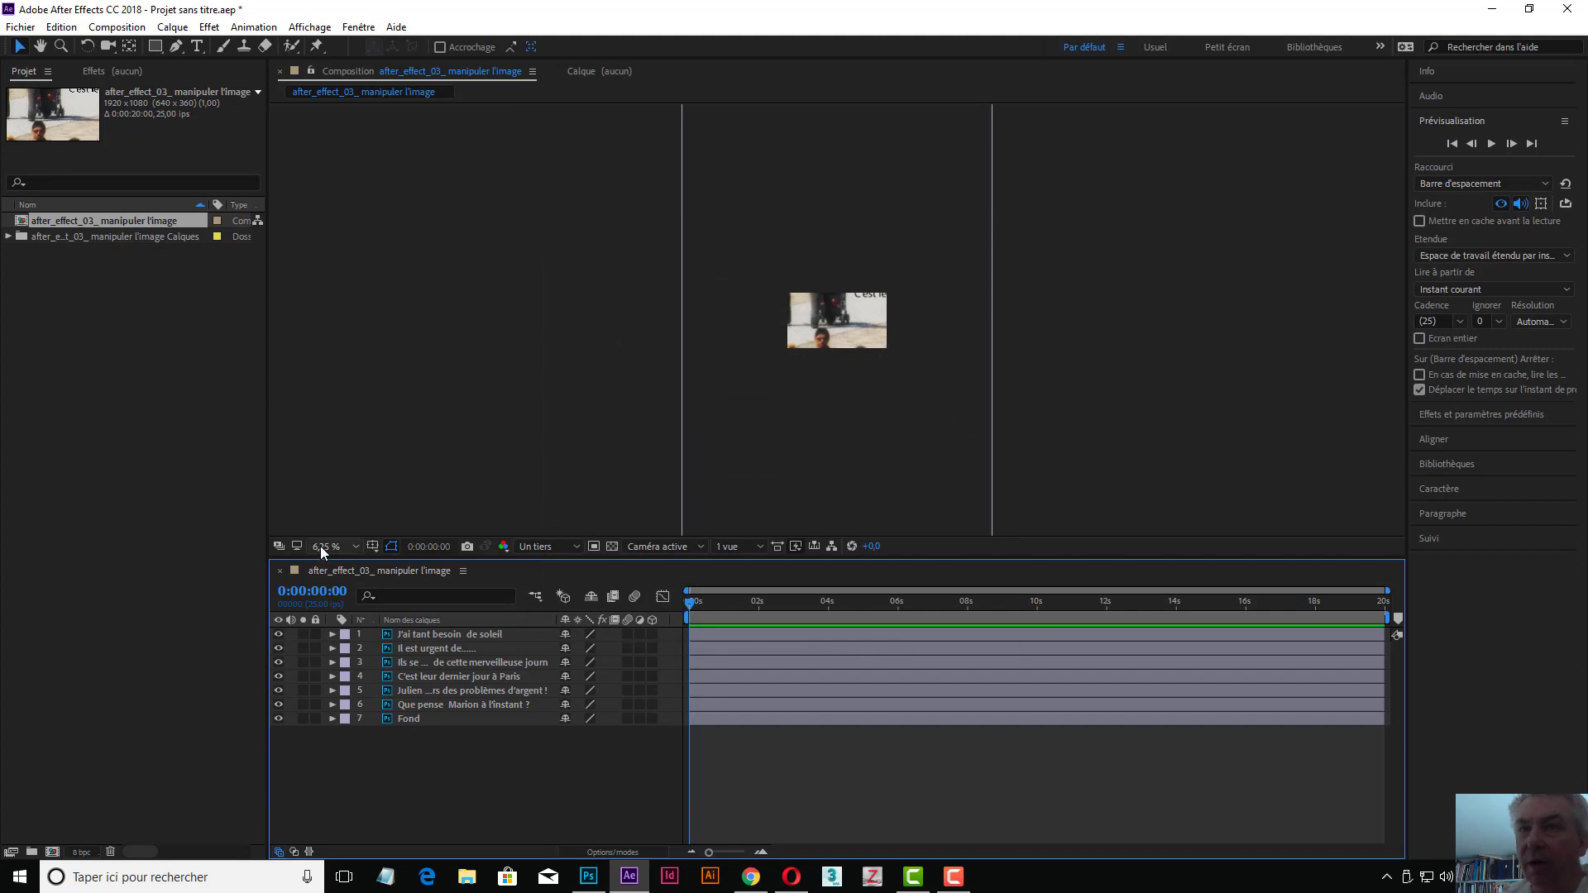
Step: Set the composition viewer's magnification to 33.3 %
left_click(344, 547)
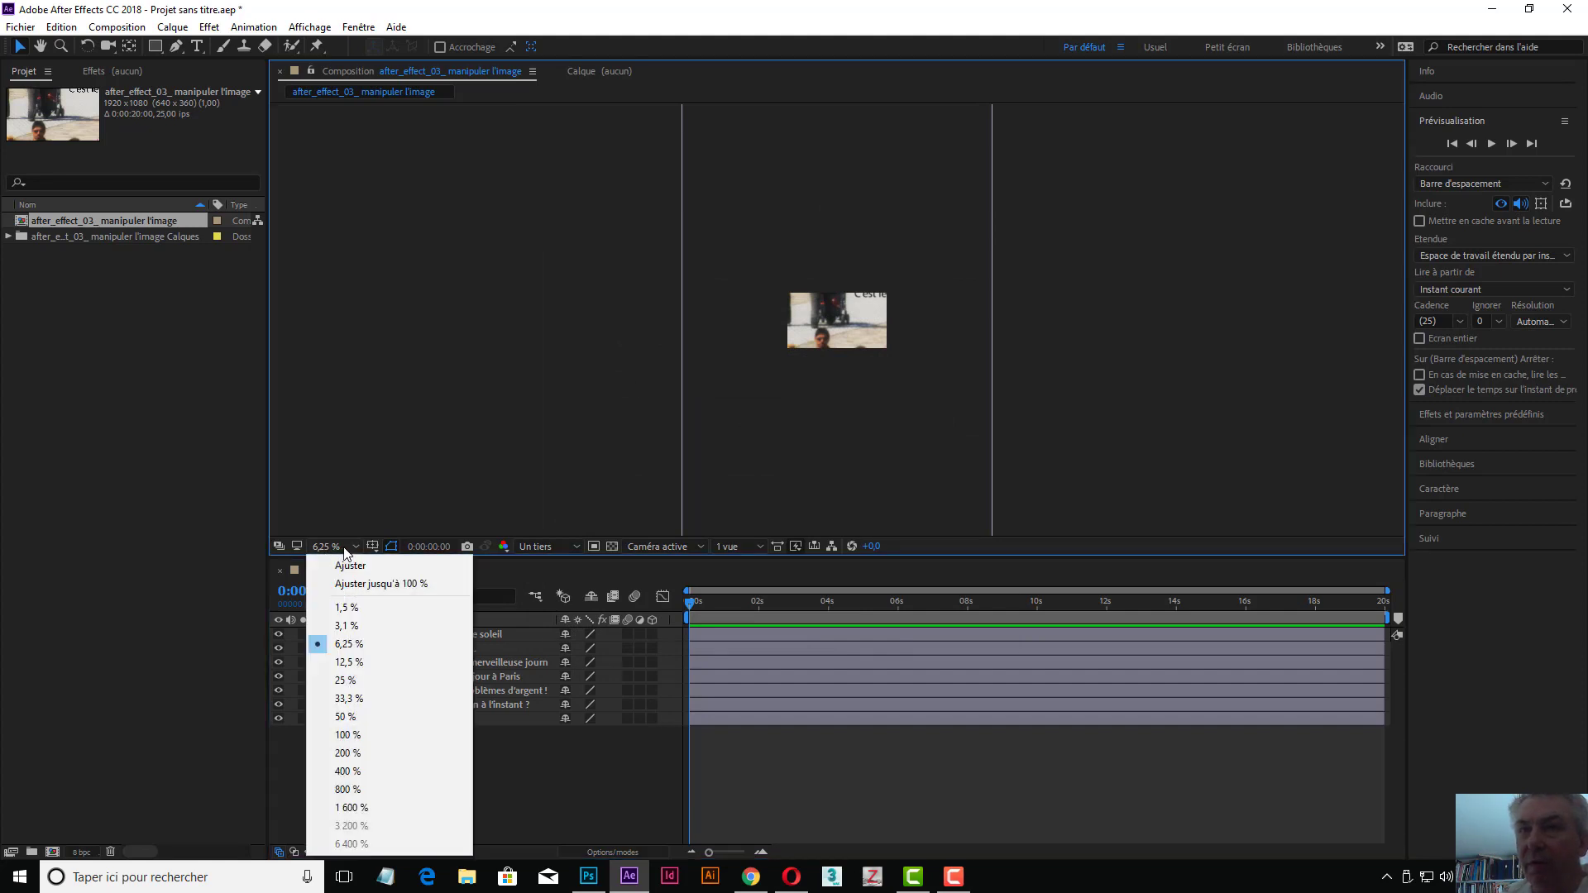
left_click(349, 699)
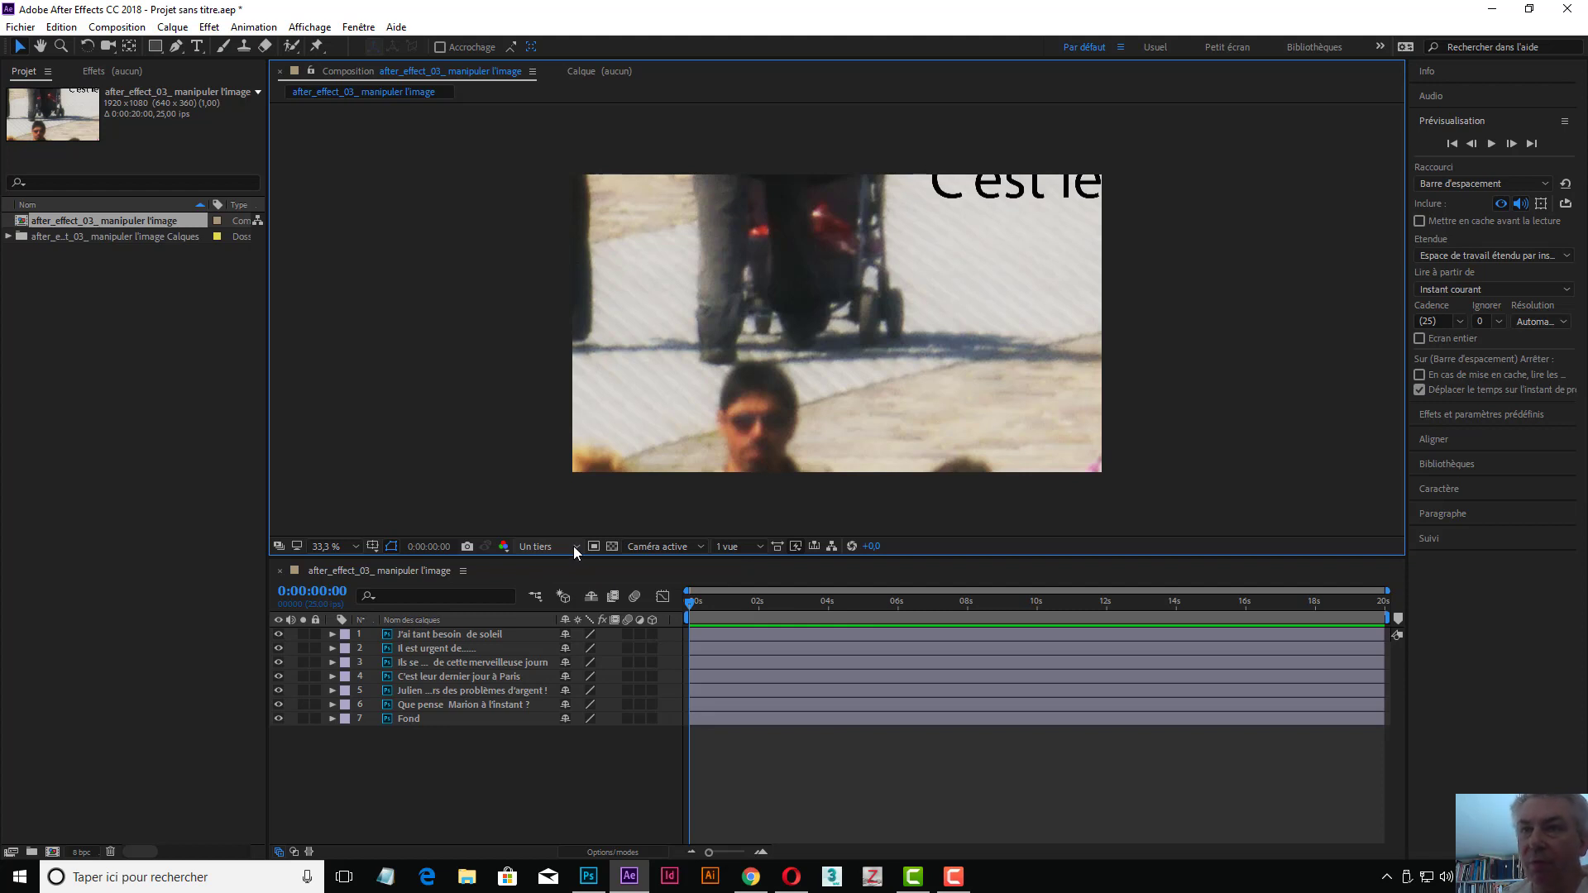
left_click(551, 797)
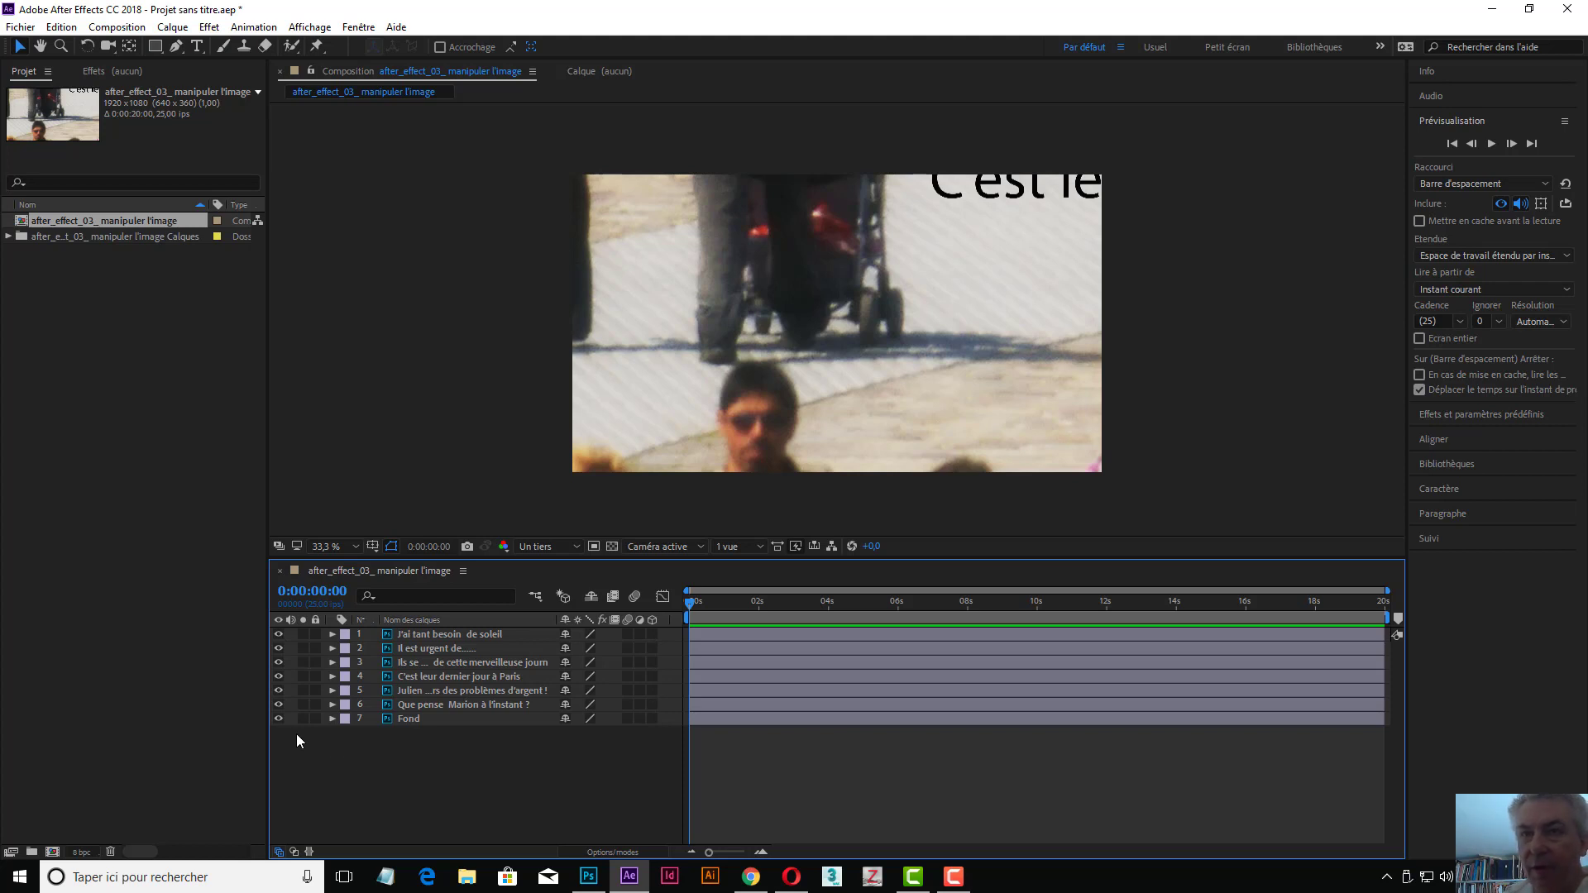
Step: Enable keyframing at 0:00:00:00 for all the Fond layer's Transform properties, from anchor point to opacity
left_click(423, 720)
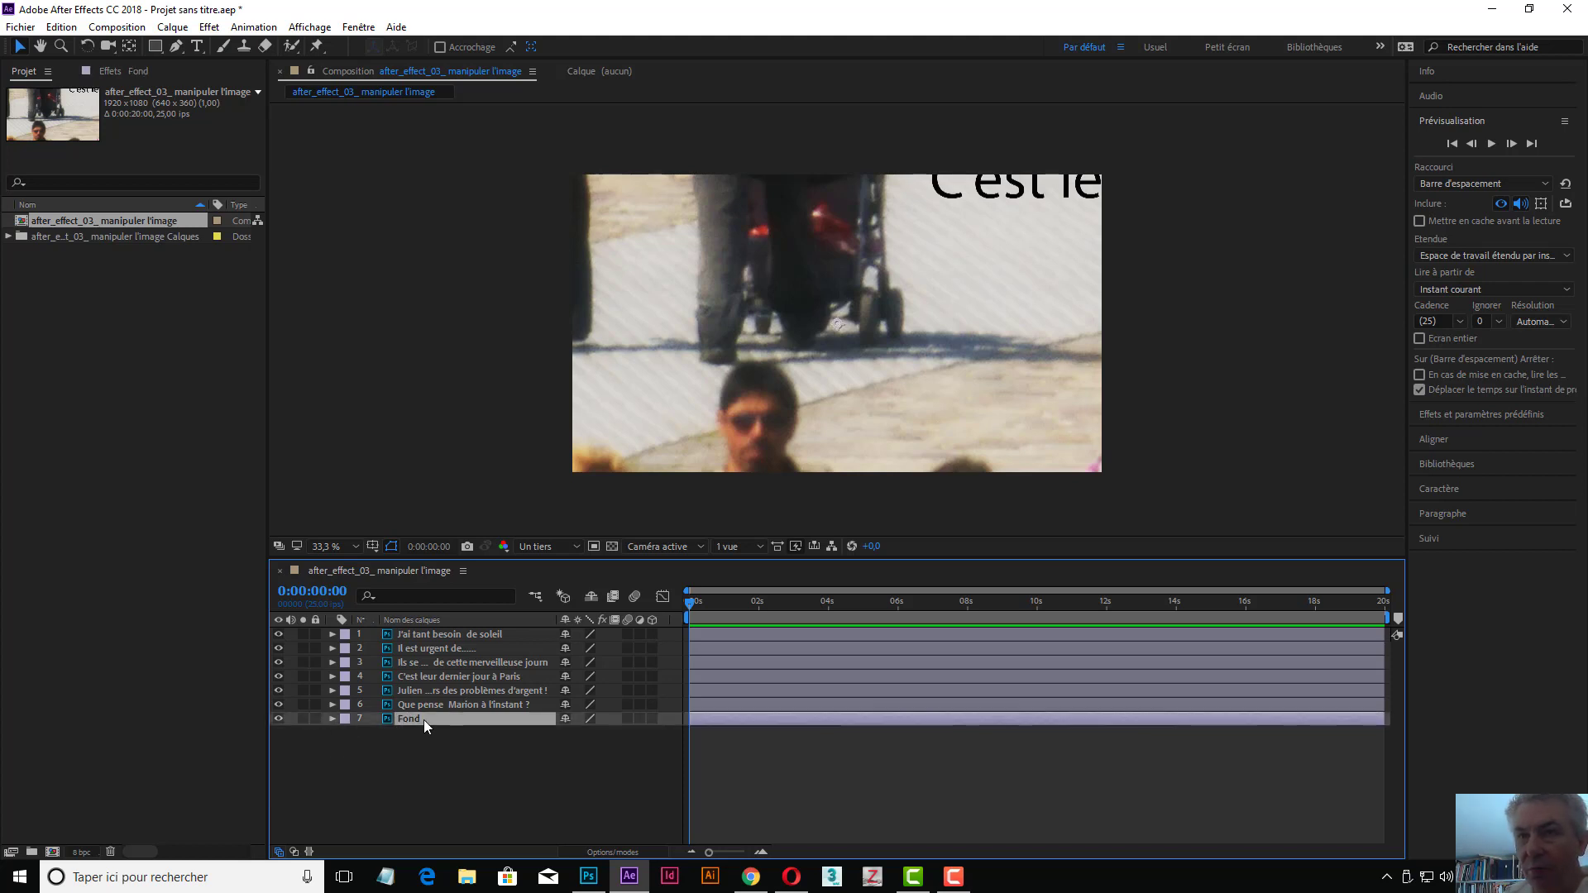
left_click(331, 719)
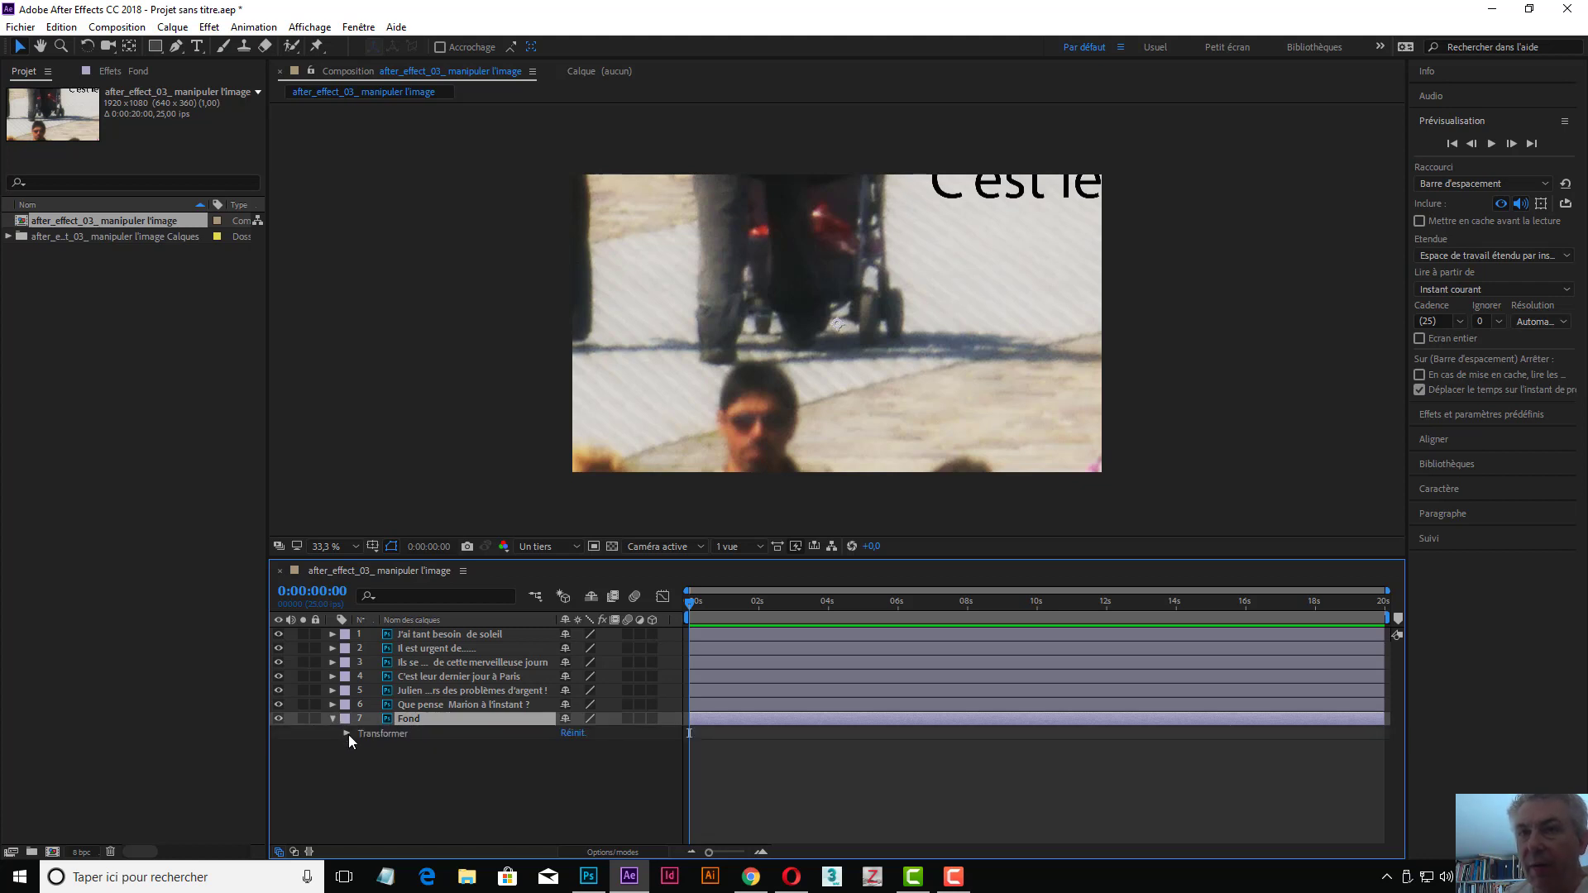
left_click(345, 733)
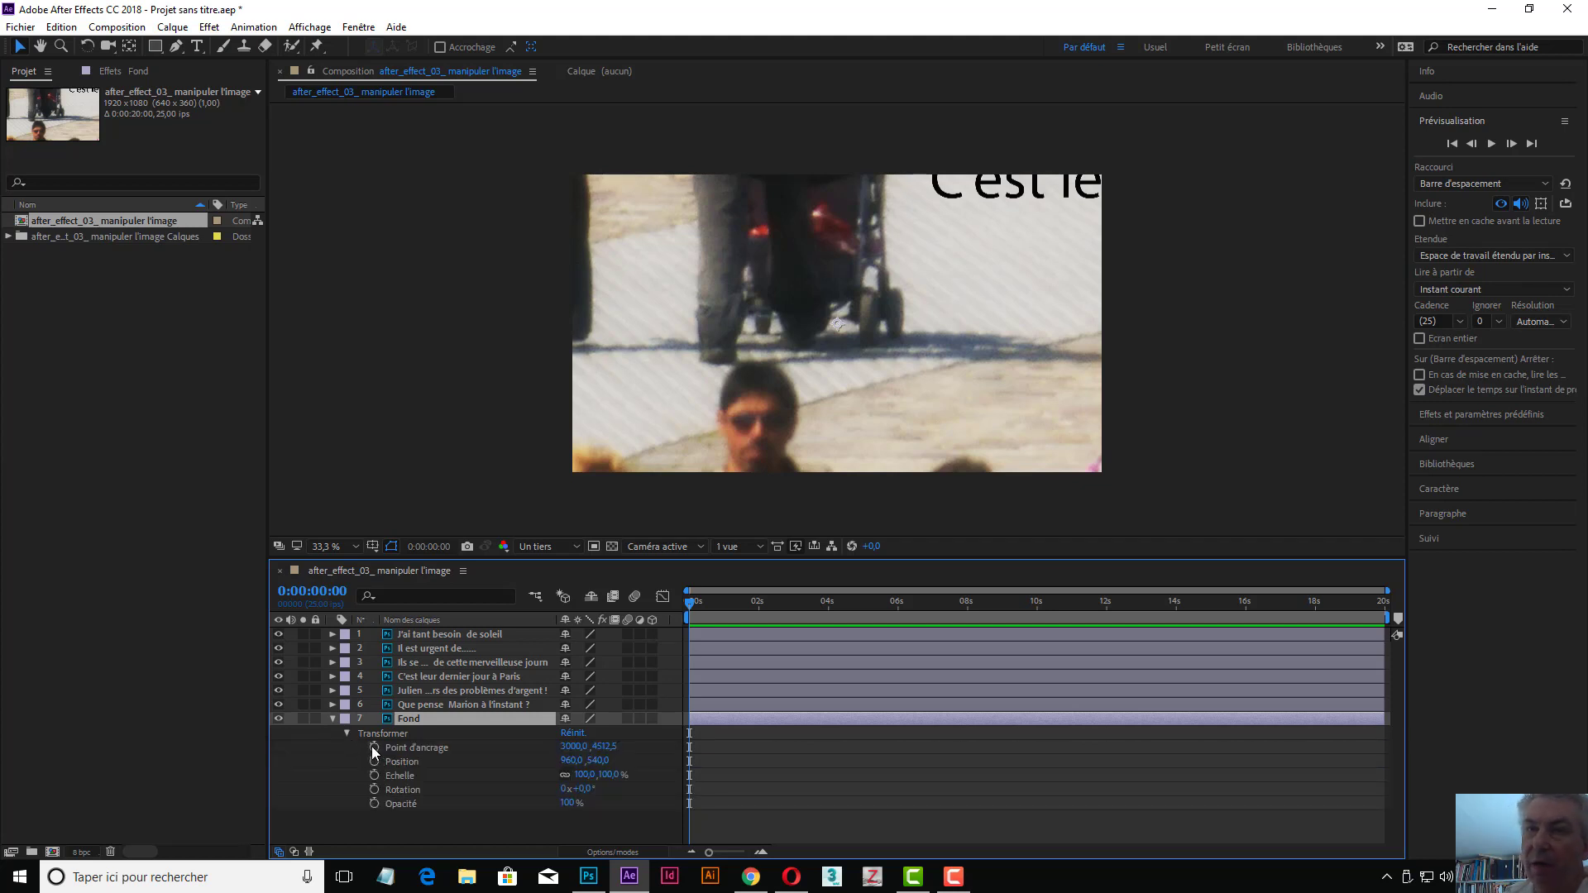
left_click_drag(372, 746, 374, 803)
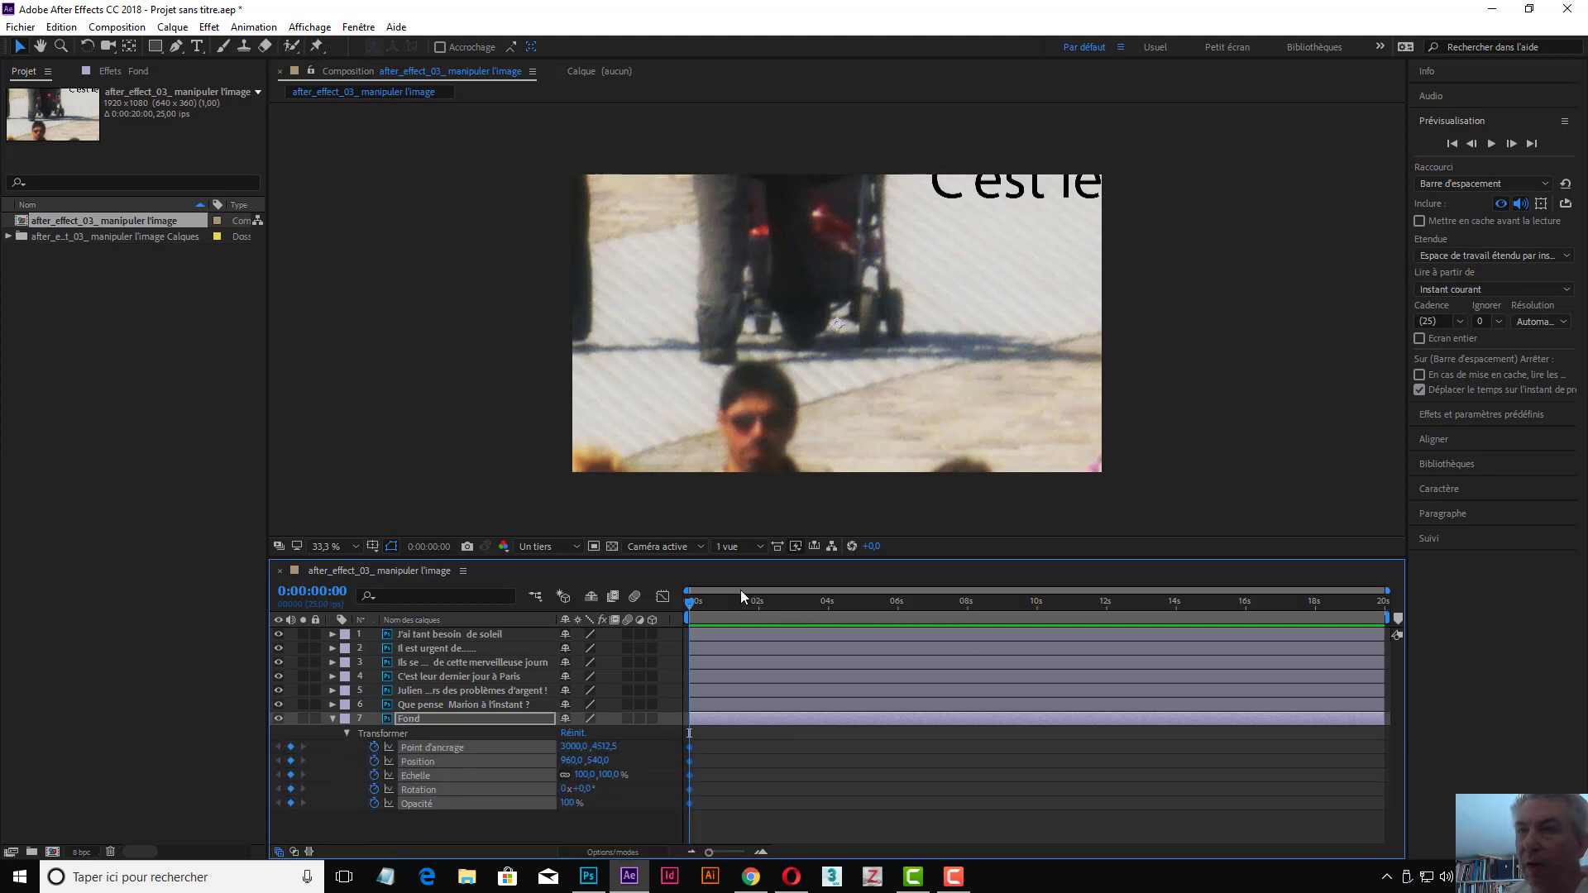
Step: At 0:00:00:00, move the Fond layer to position about 588, -2652, framing the white-shirted and blue-shirted people seen from behind
mouse_move(687, 602)
left_mouse_down()
mouse_move(782, 603)
mouse_move(696, 604)
left_mouse_up()
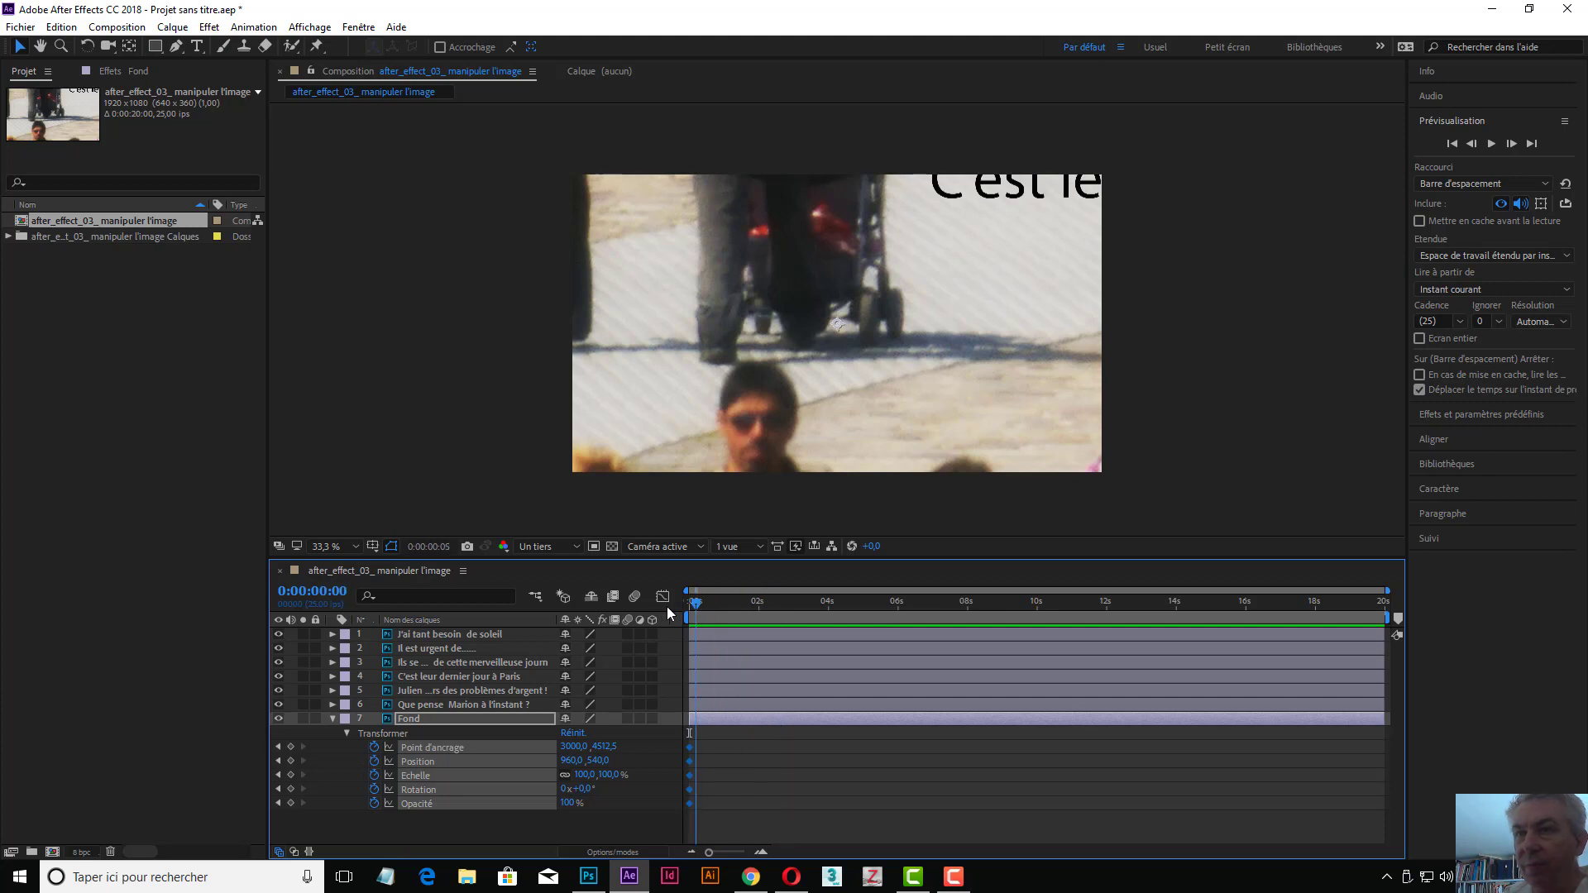
key("Home")
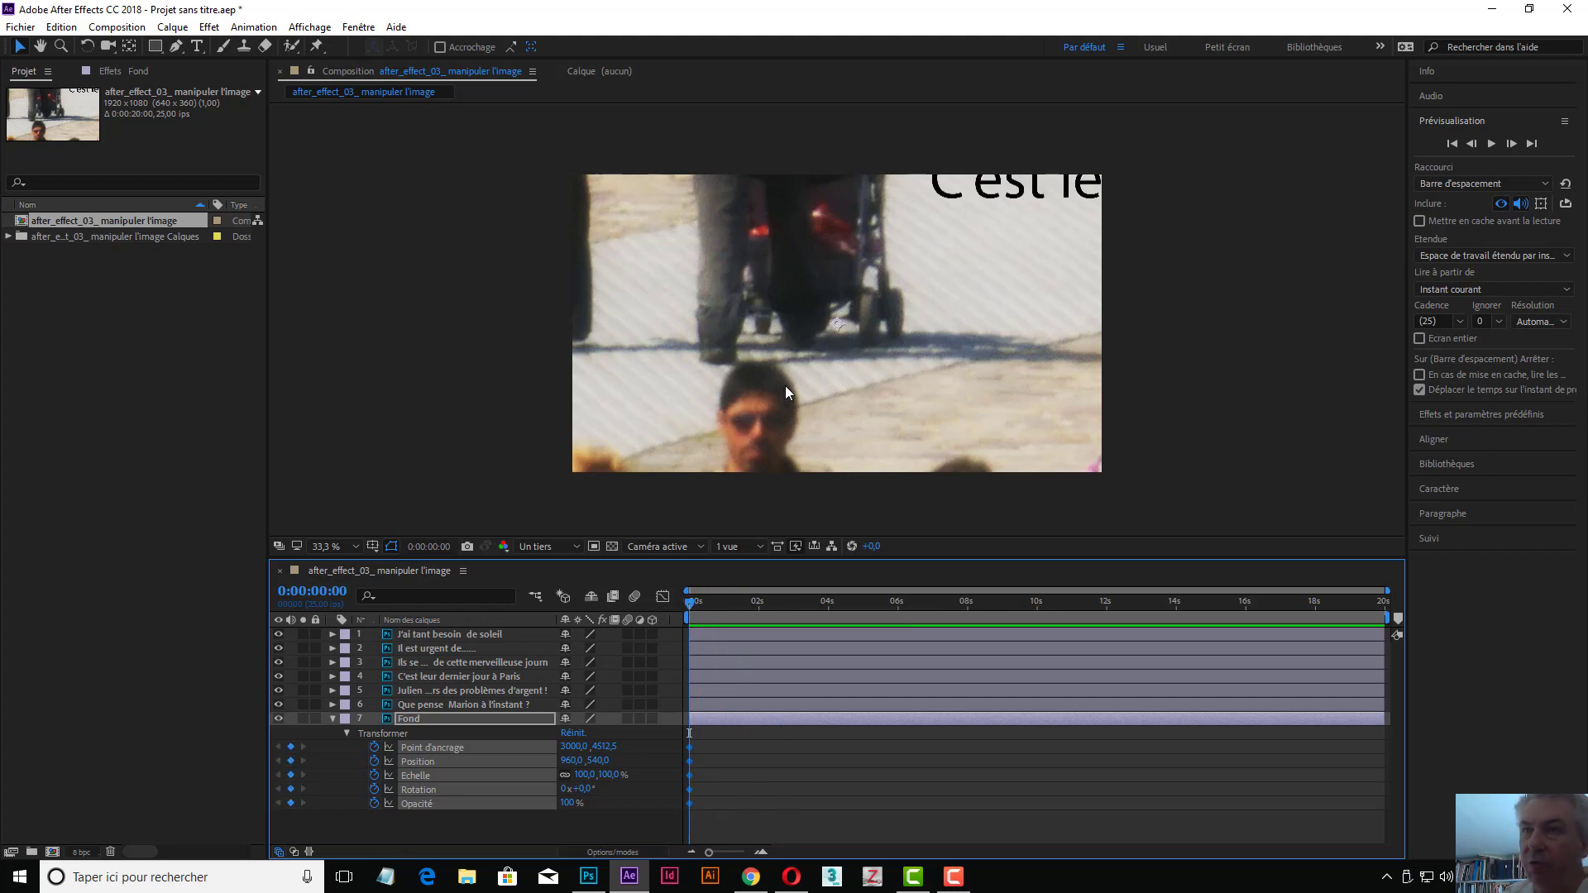
left_click_drag(786, 385, 855, 409)
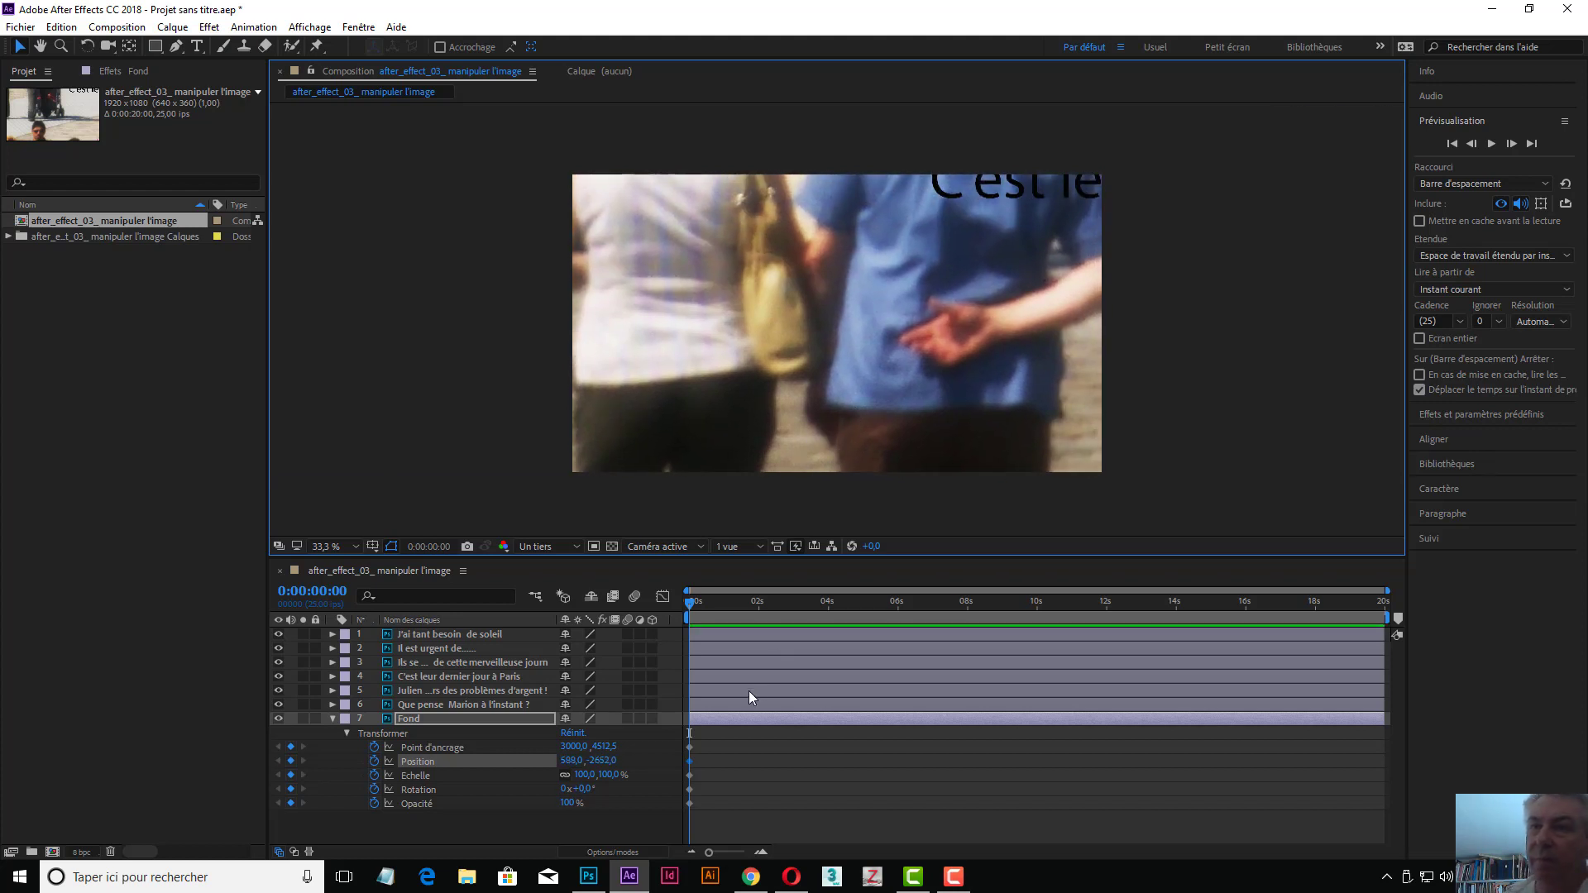
Step: At 0:00:03:24, move the Fond layer to position about 1209, -69, framing the man in sunglasses between the two women
left_click_drag(691, 600, 827, 605)
left_click_drag(811, 379, 833, 451)
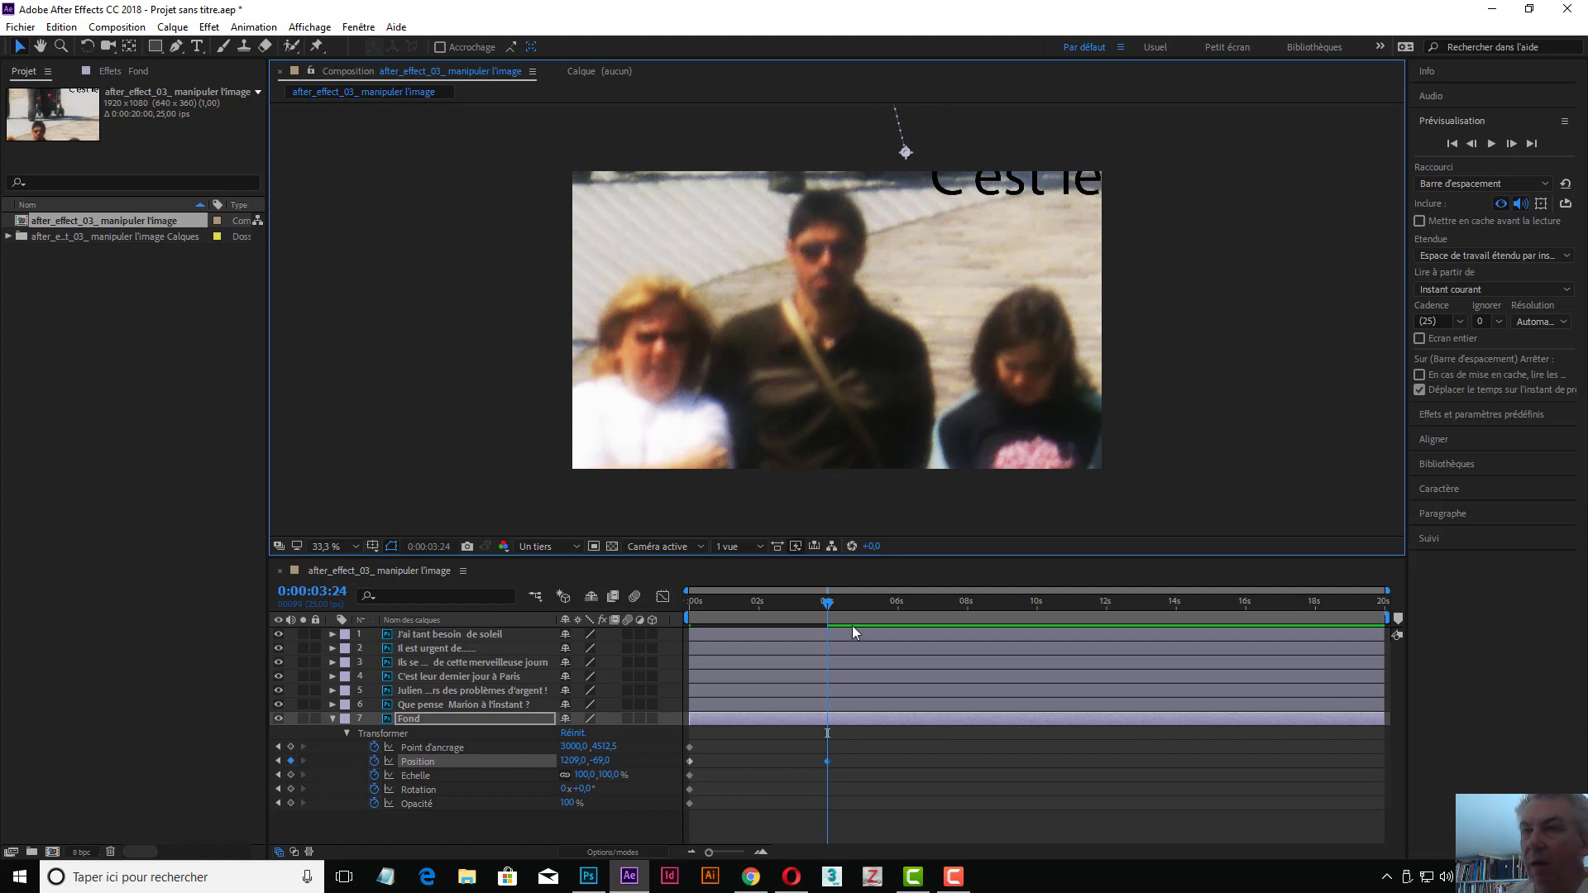
Step: At 0:00:08:03, move the Fond layer to position about 1453, 2199, framing the ponytailed woman and the man in the white T-shirt
left_click_drag(827, 602, 972, 608)
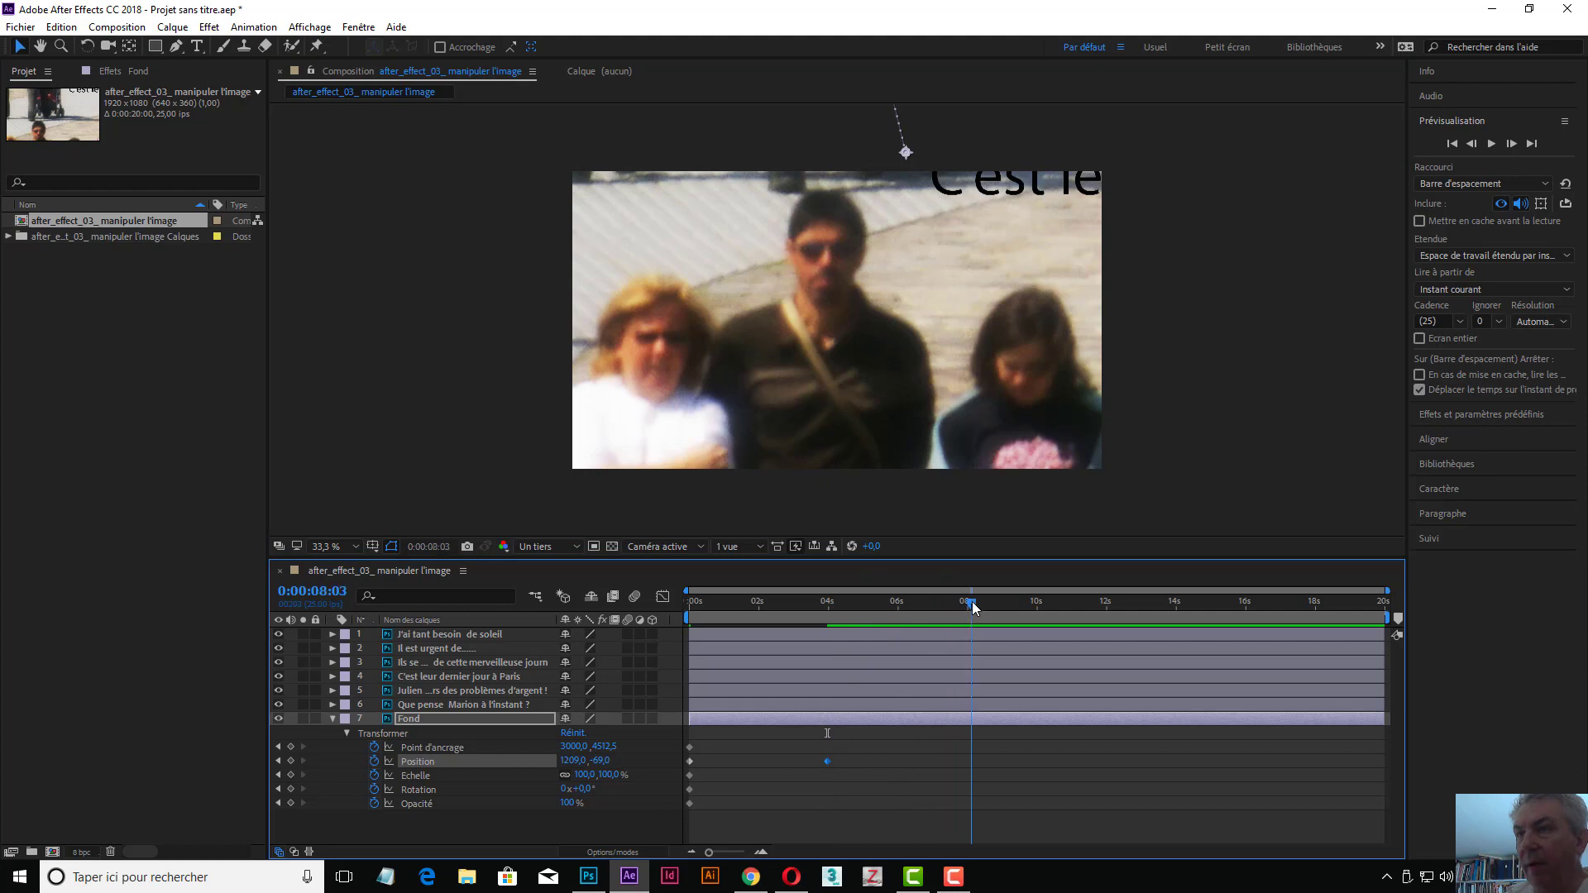
left_click_drag(870, 336, 898, 520)
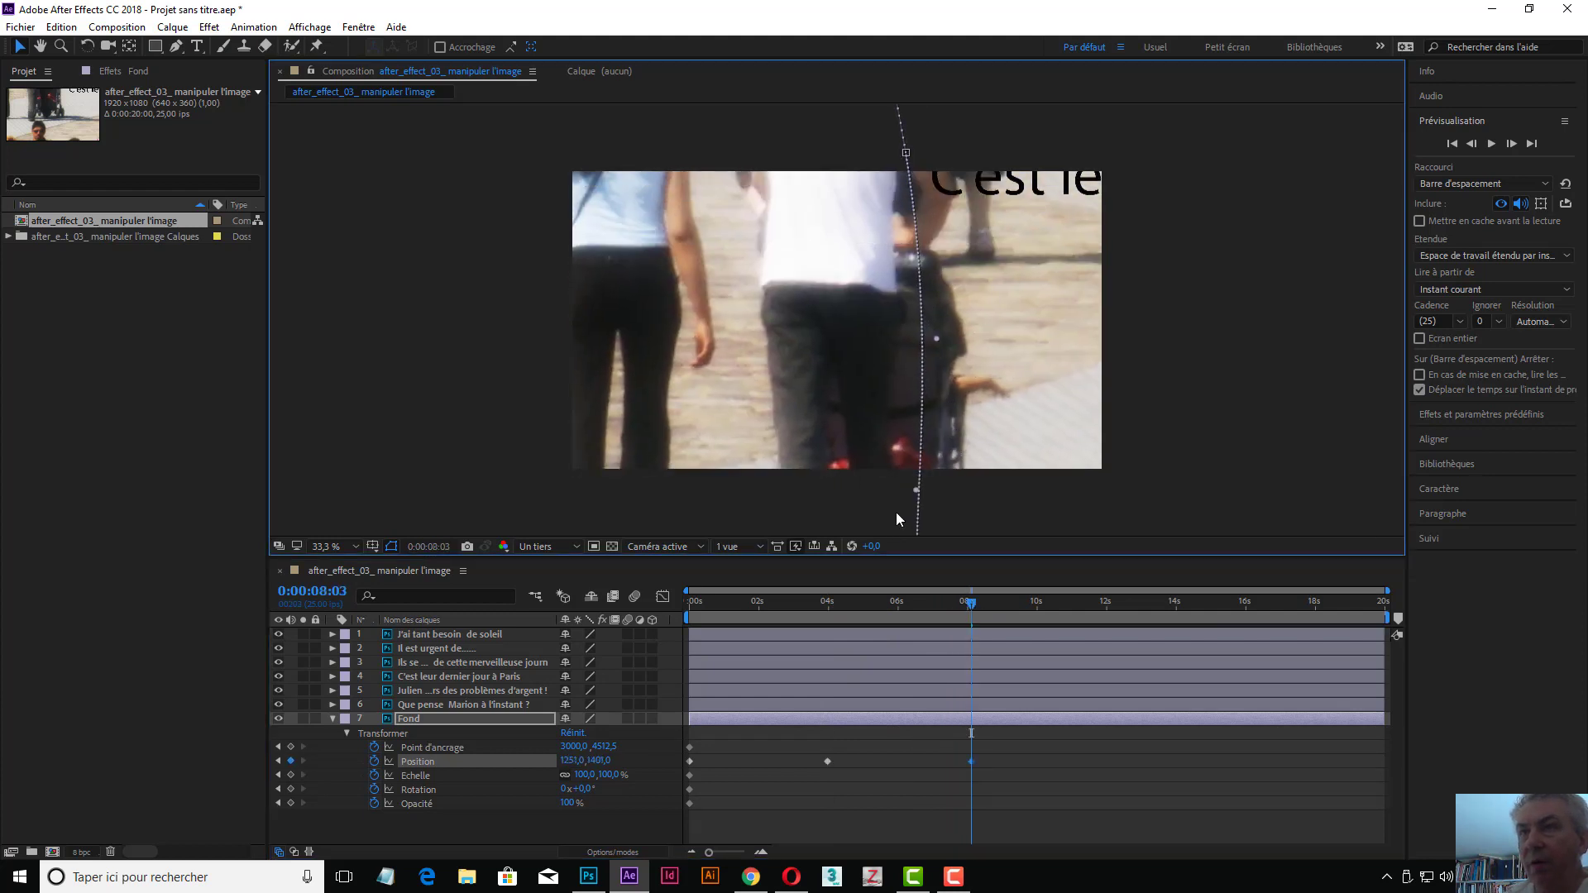
left_click_drag(812, 315, 827, 497)
left_click_drag(857, 405, 904, 433)
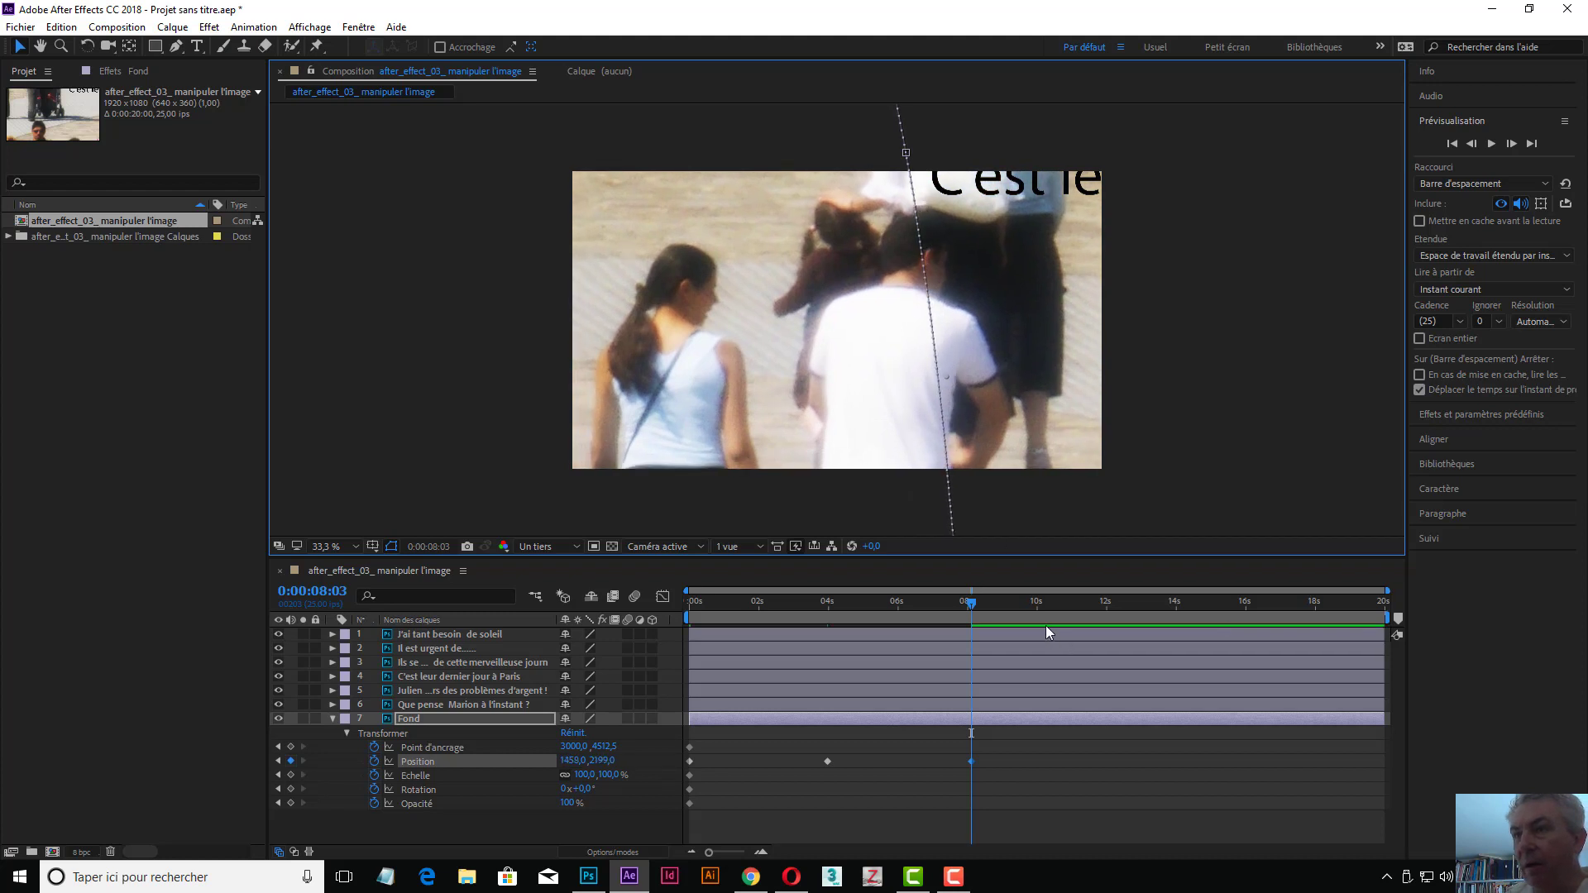
Step: At 0:00:12:01, move the Fond layer to position about 1245, 3054, framing the two seated women seen from behind below the stroller
left_click_drag(974, 602, 1108, 598)
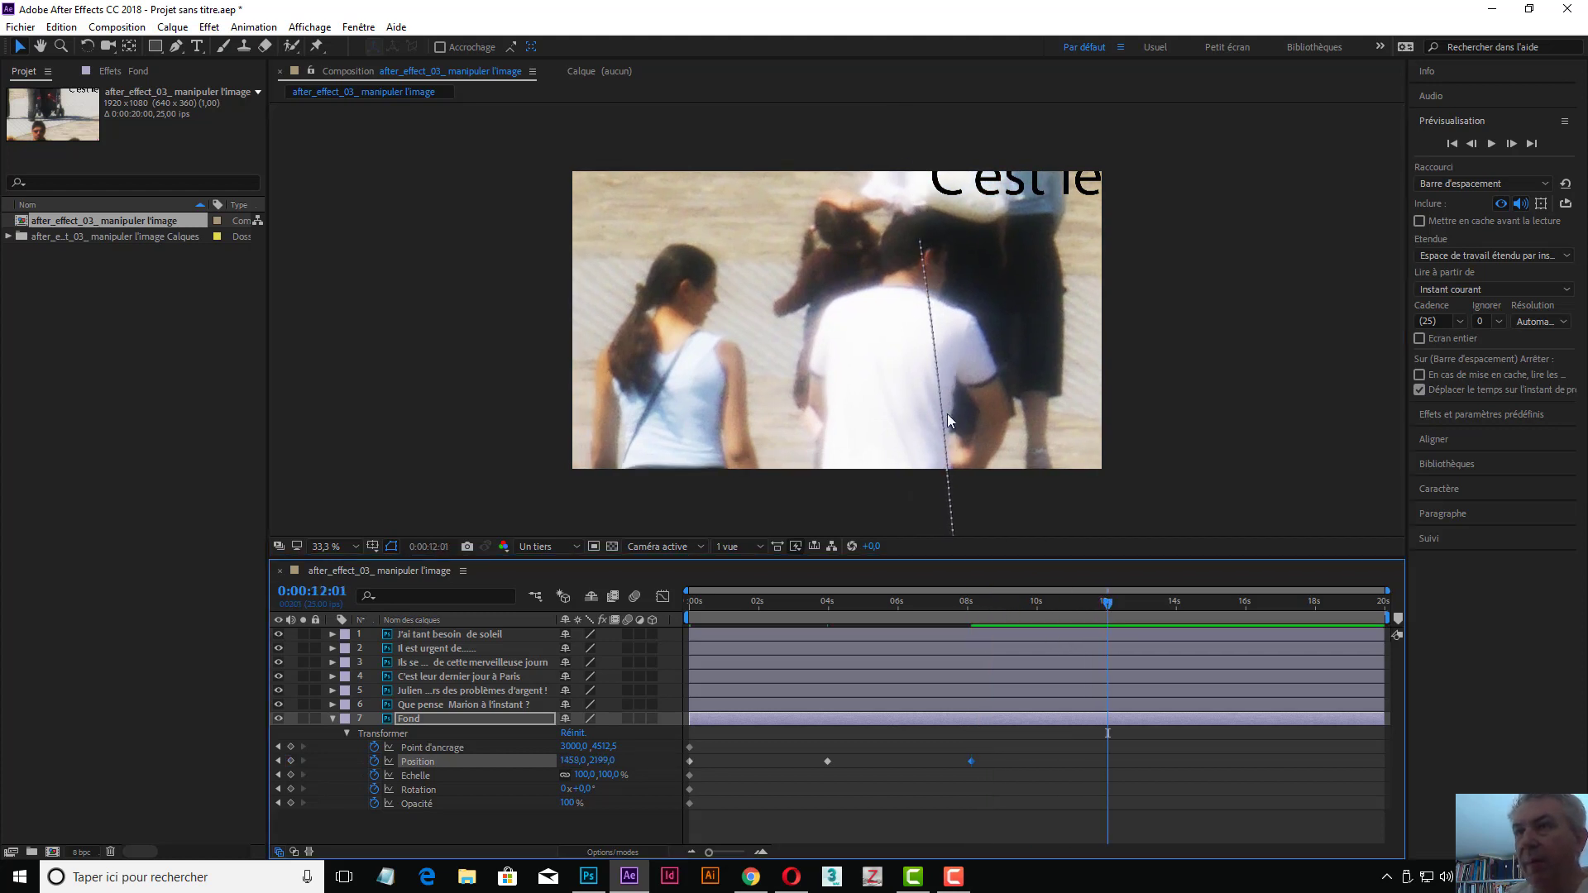
left_click_drag(889, 334, 874, 463)
left_click_drag(927, 283, 925, 442)
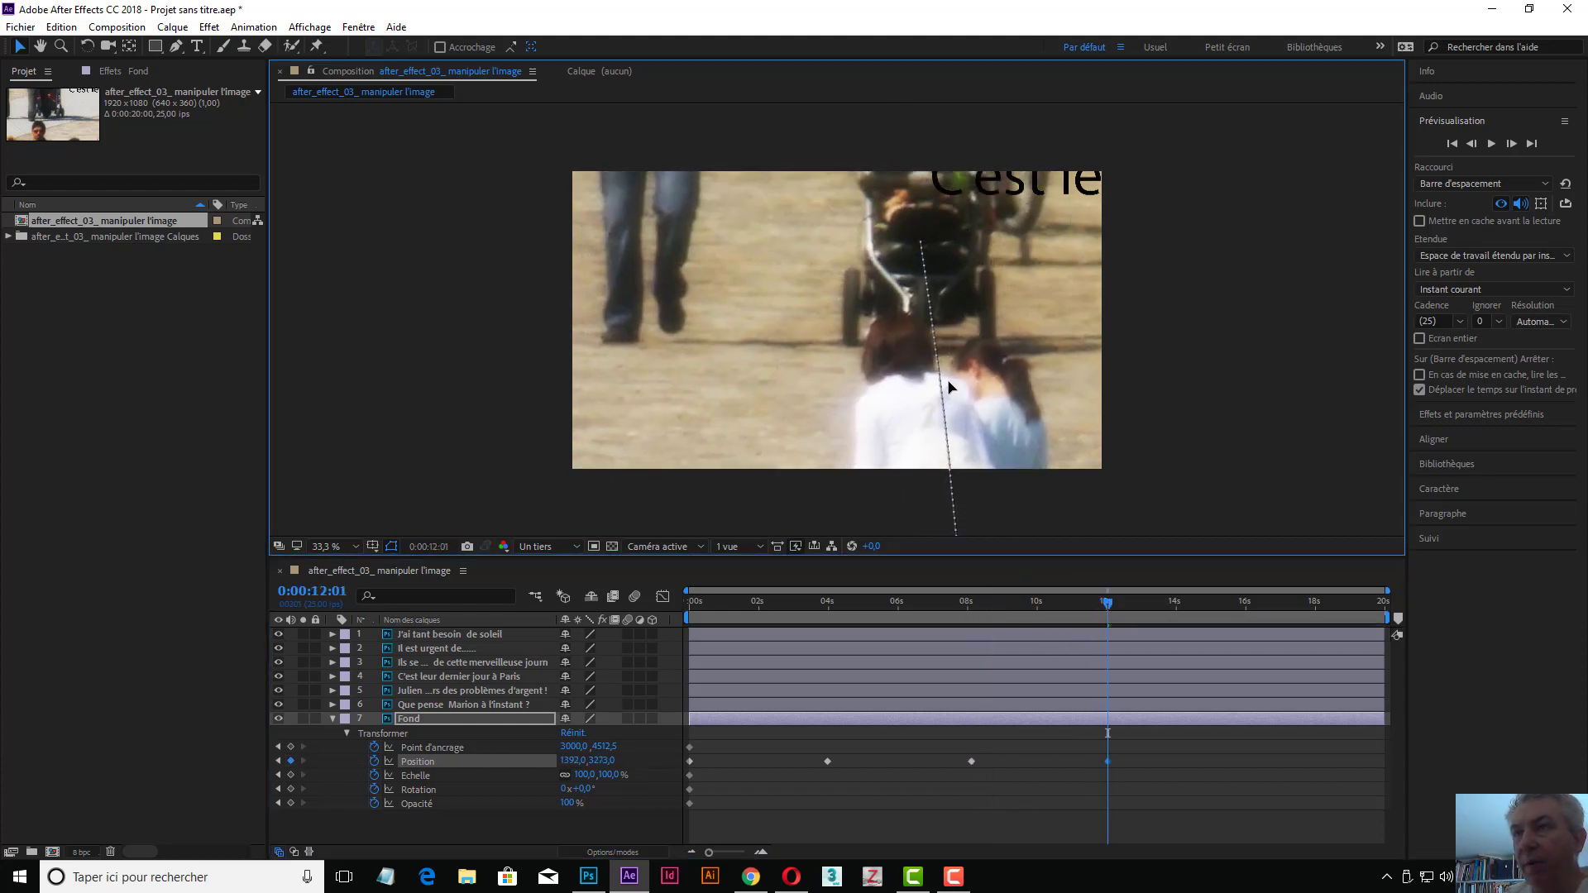
mouse_move(919, 241)
left_mouse_down()
mouse_move(928, 336)
mouse_move(890, 236)
left_mouse_up()
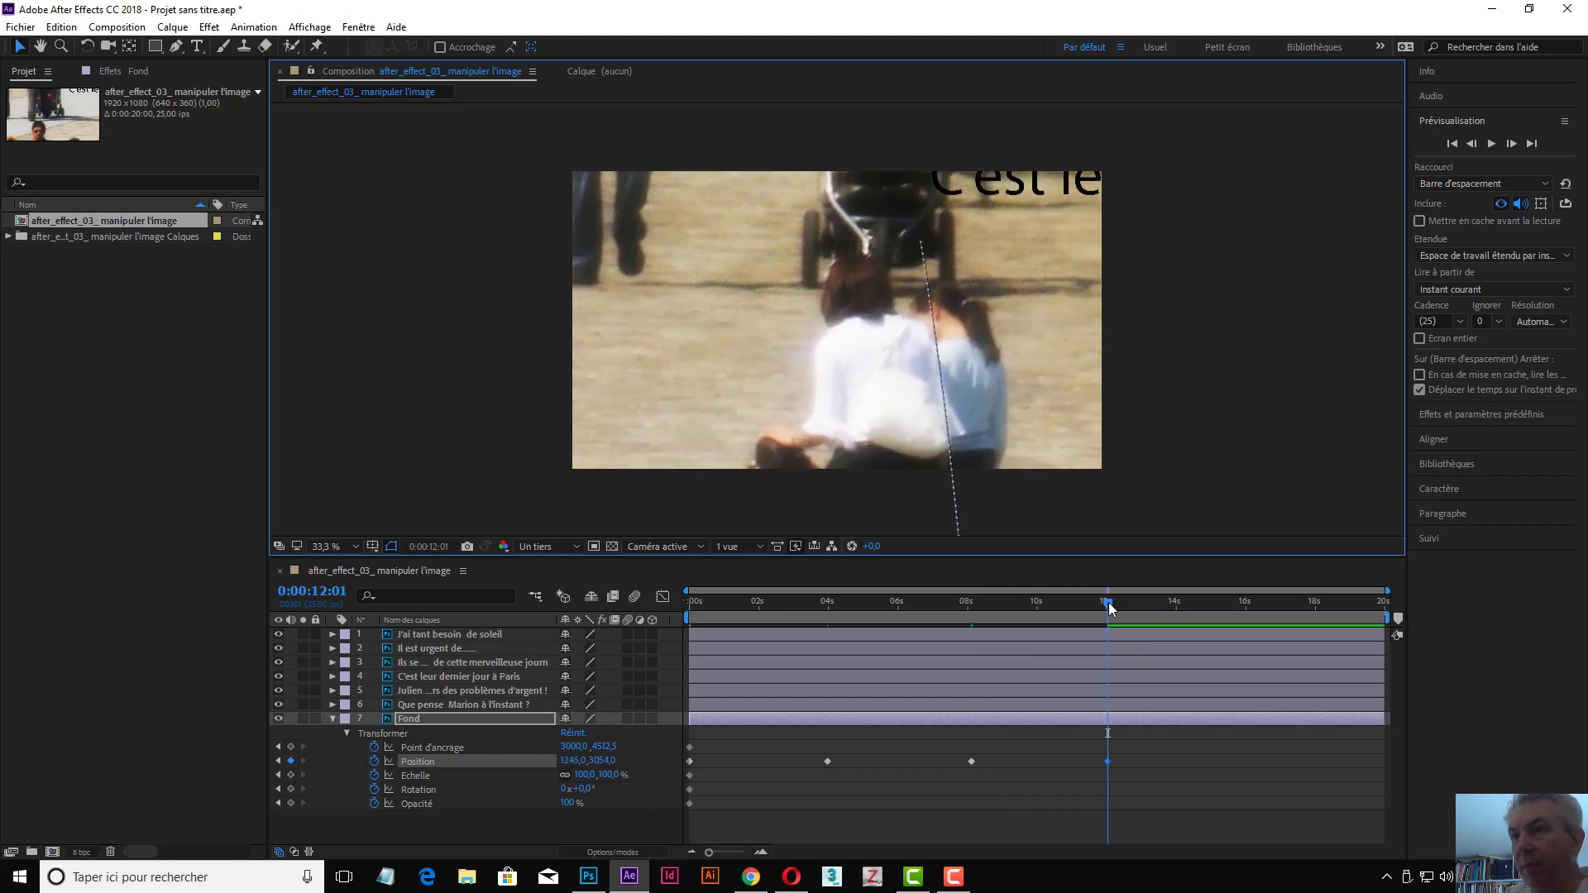
Step: At 0:00:15:22, move the Fond layer to position about 1458, 4503, framing the man in the pale shirt and the woman in black
left_click_drag(1108, 602, 1241, 602)
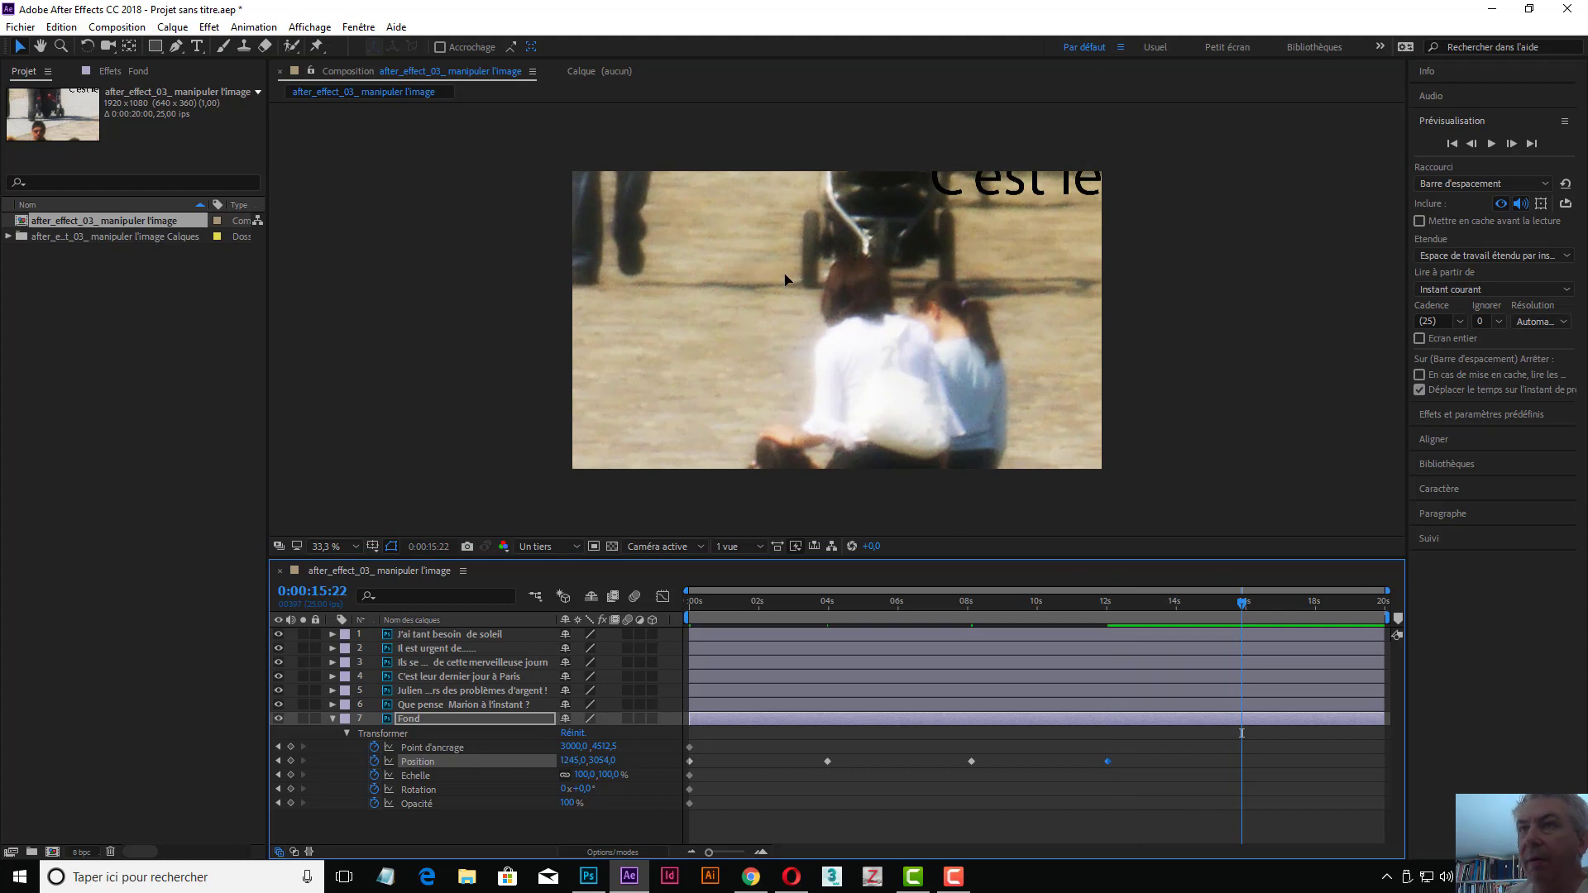
left_click_drag(784, 280, 810, 452)
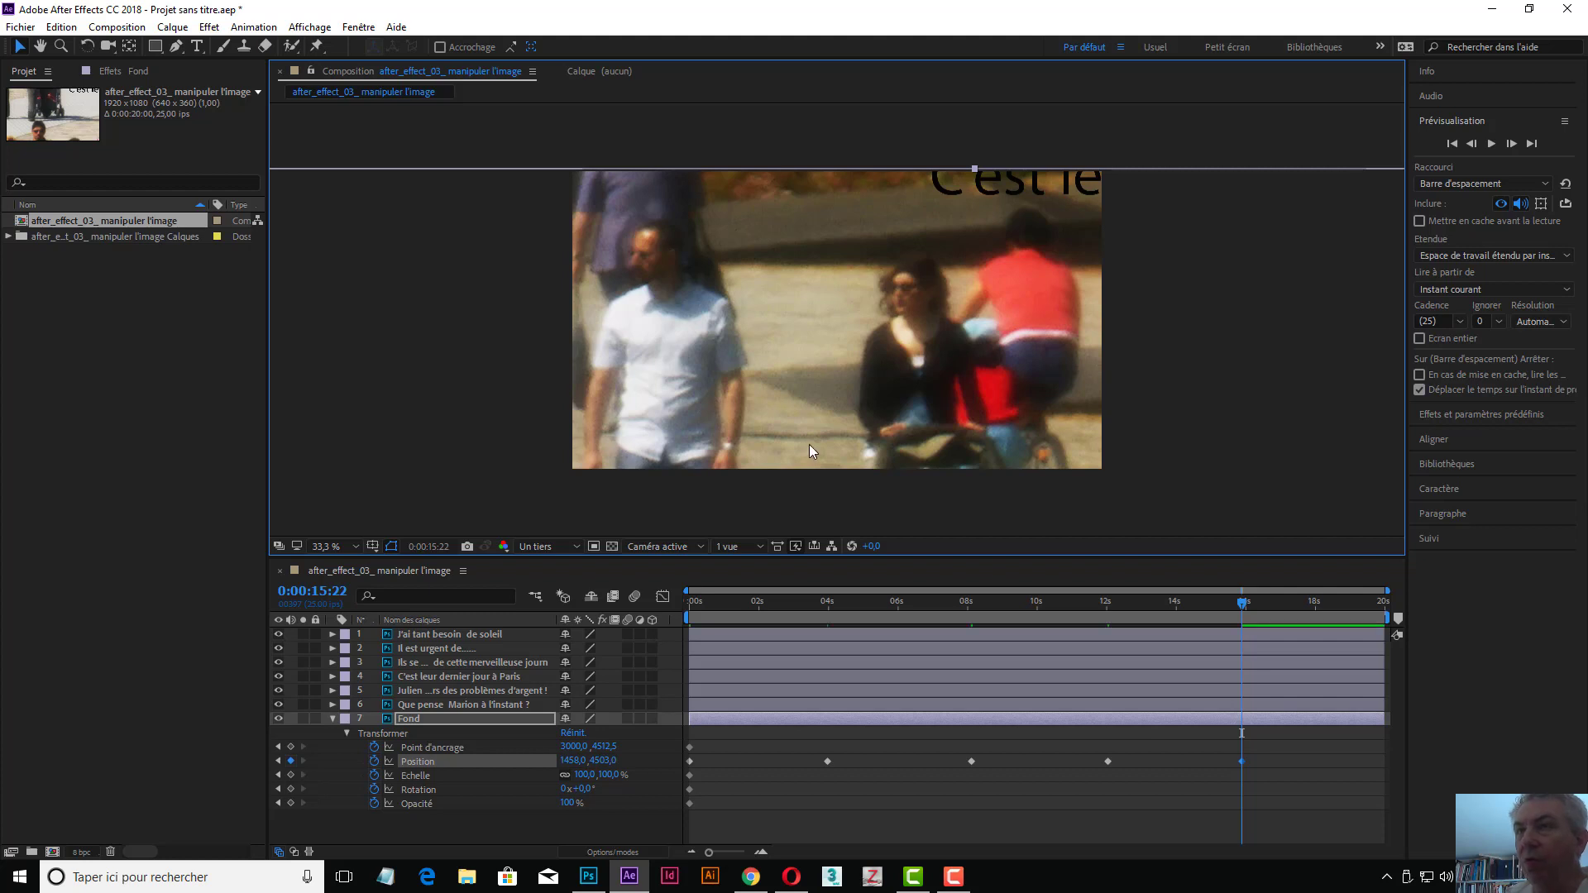
Step: At 0:00:18:13, scale the Fond layer to 144 % and move it to position about 1914, 6426, reframing the man and the woman in black
left_click_drag(1244, 601, 1336, 601)
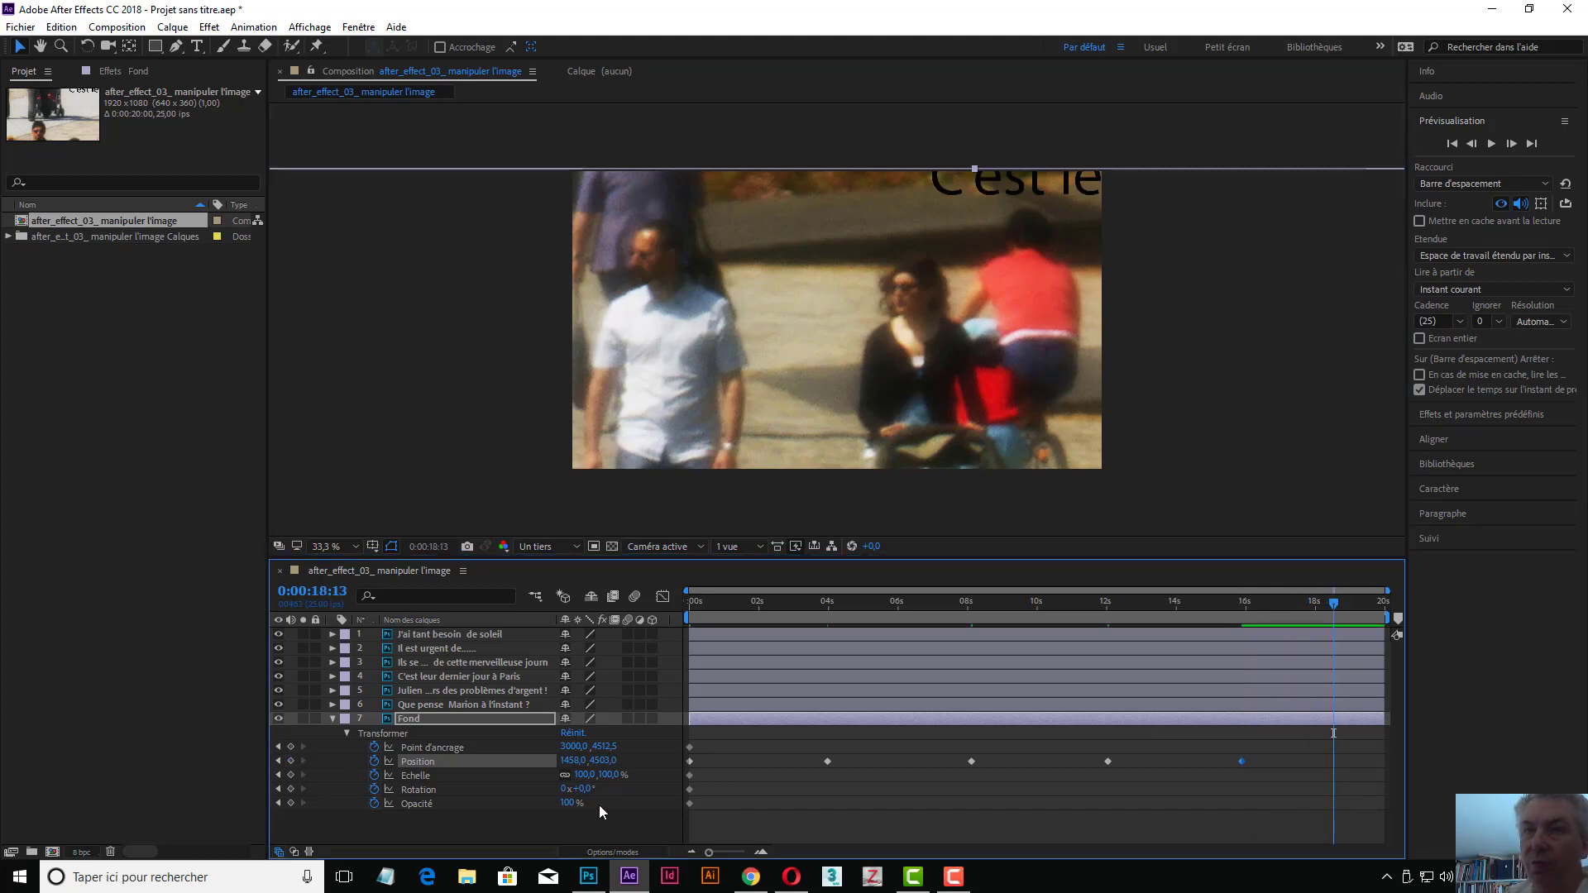
left_click_drag(610, 775, 642, 775)
left_click_drag(796, 330, 940, 451)
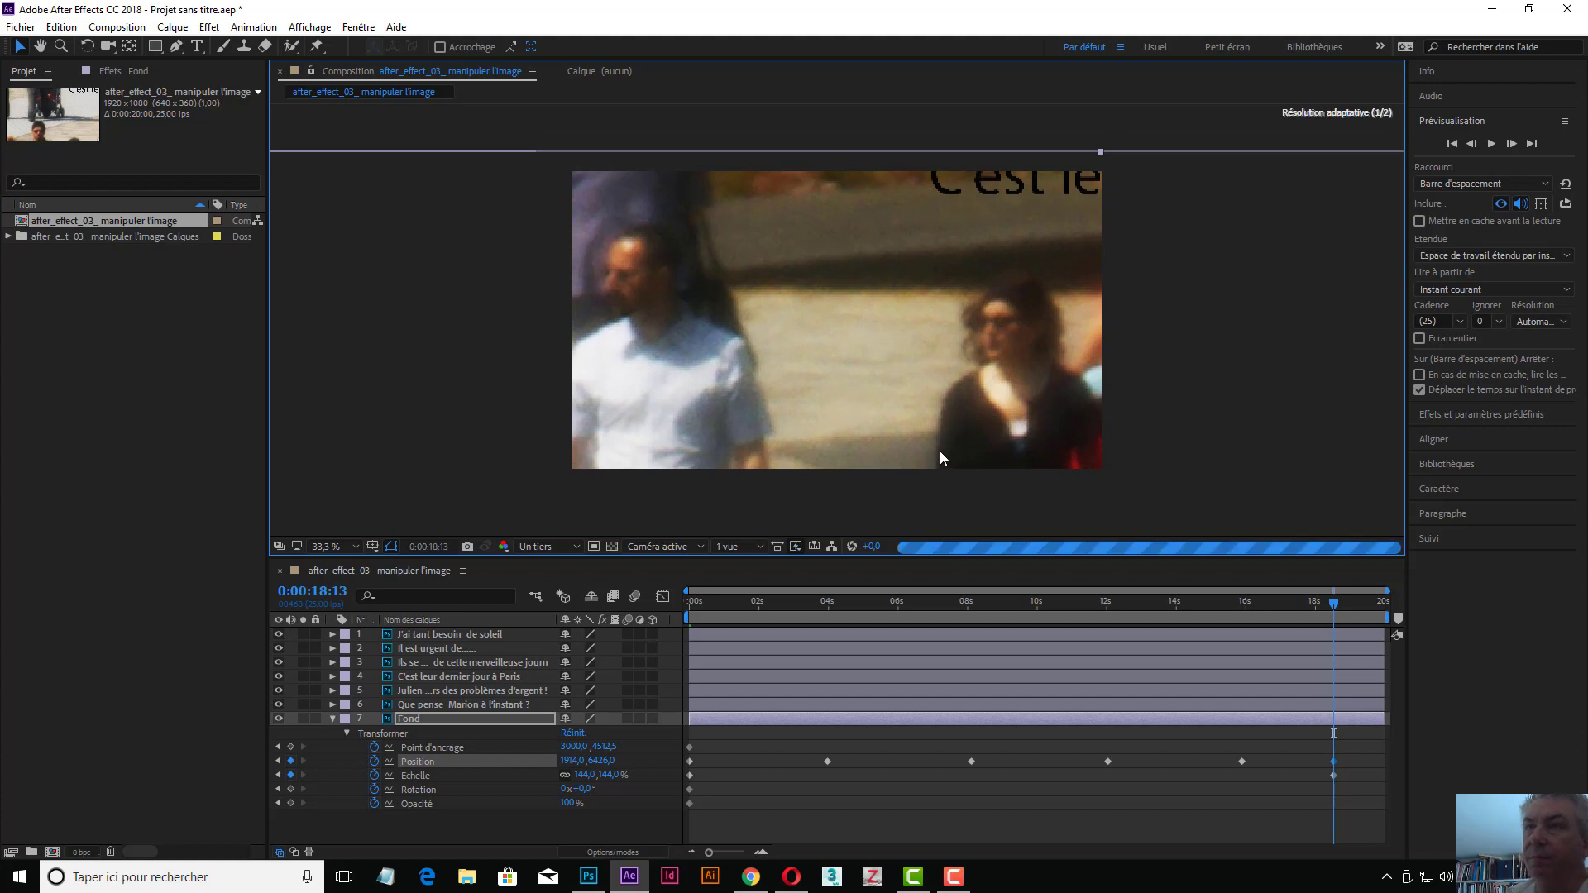
Step: At 0:00:19:24, move the Fond layer to position about 912, 6096, framing the woman in black and the cyclist in red
left_click_drag(1333, 604, 1387, 610)
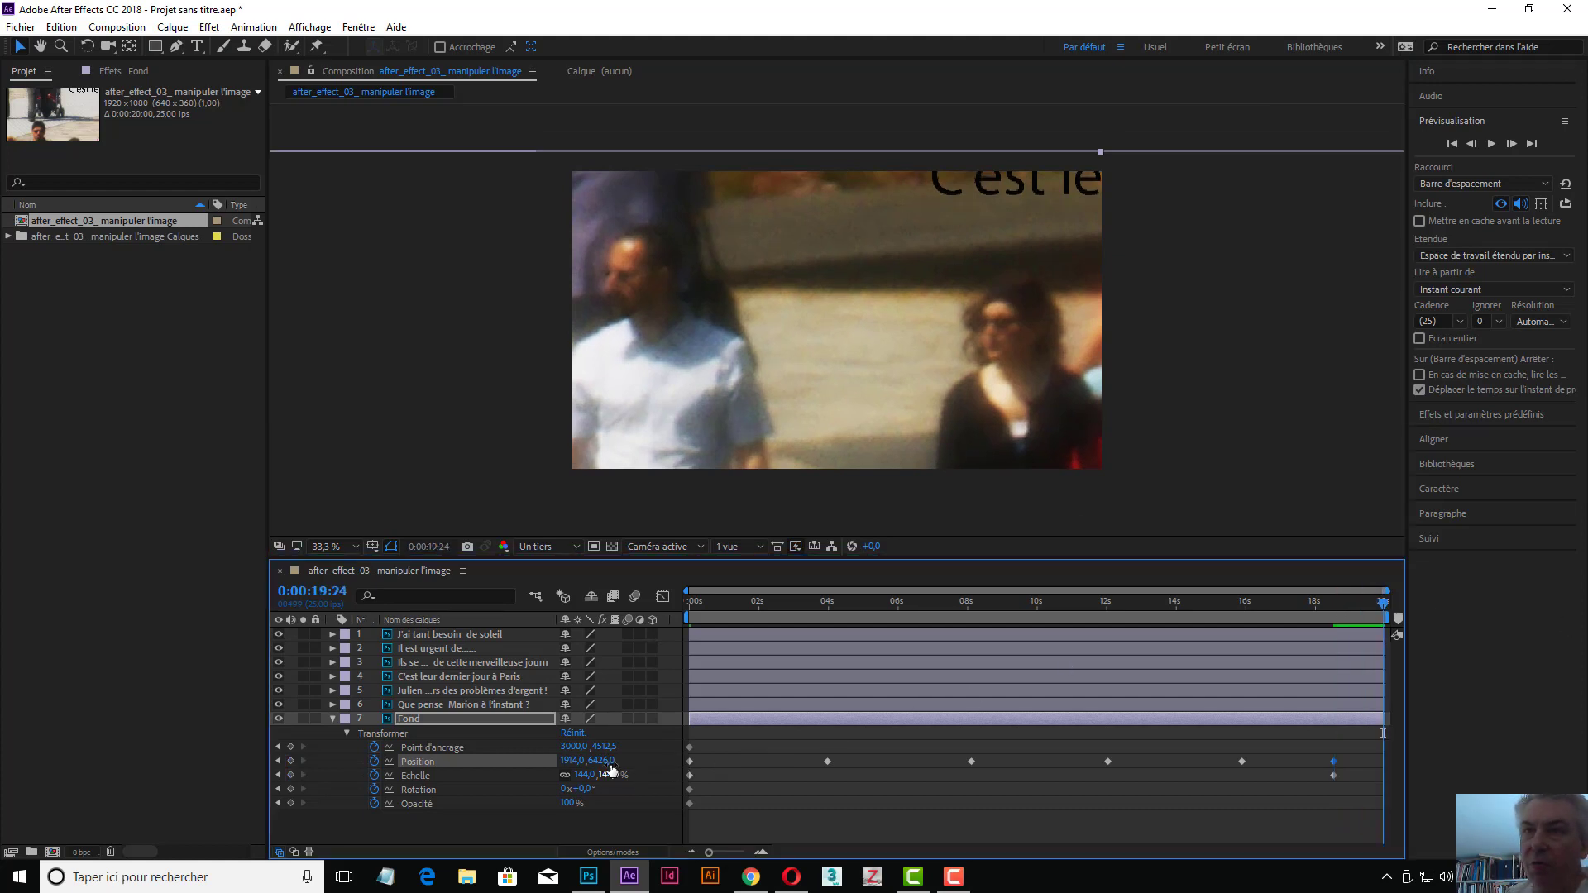
left_click_drag(701, 384, 424, 298)
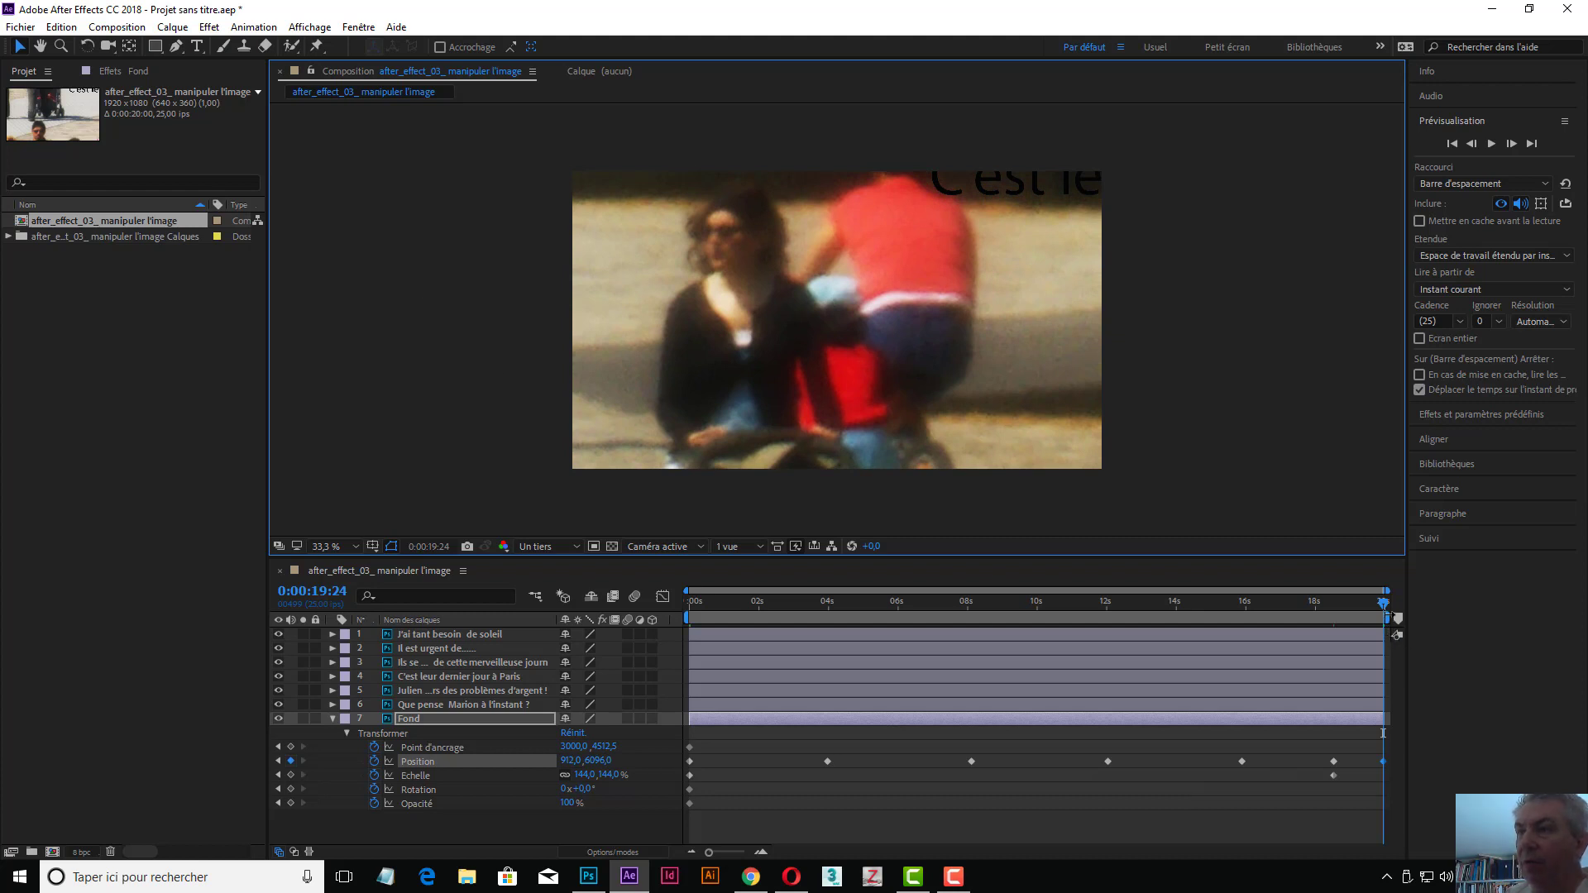
Step: Preview the Fond layer's animation from 0:00:00:00
key("Home")
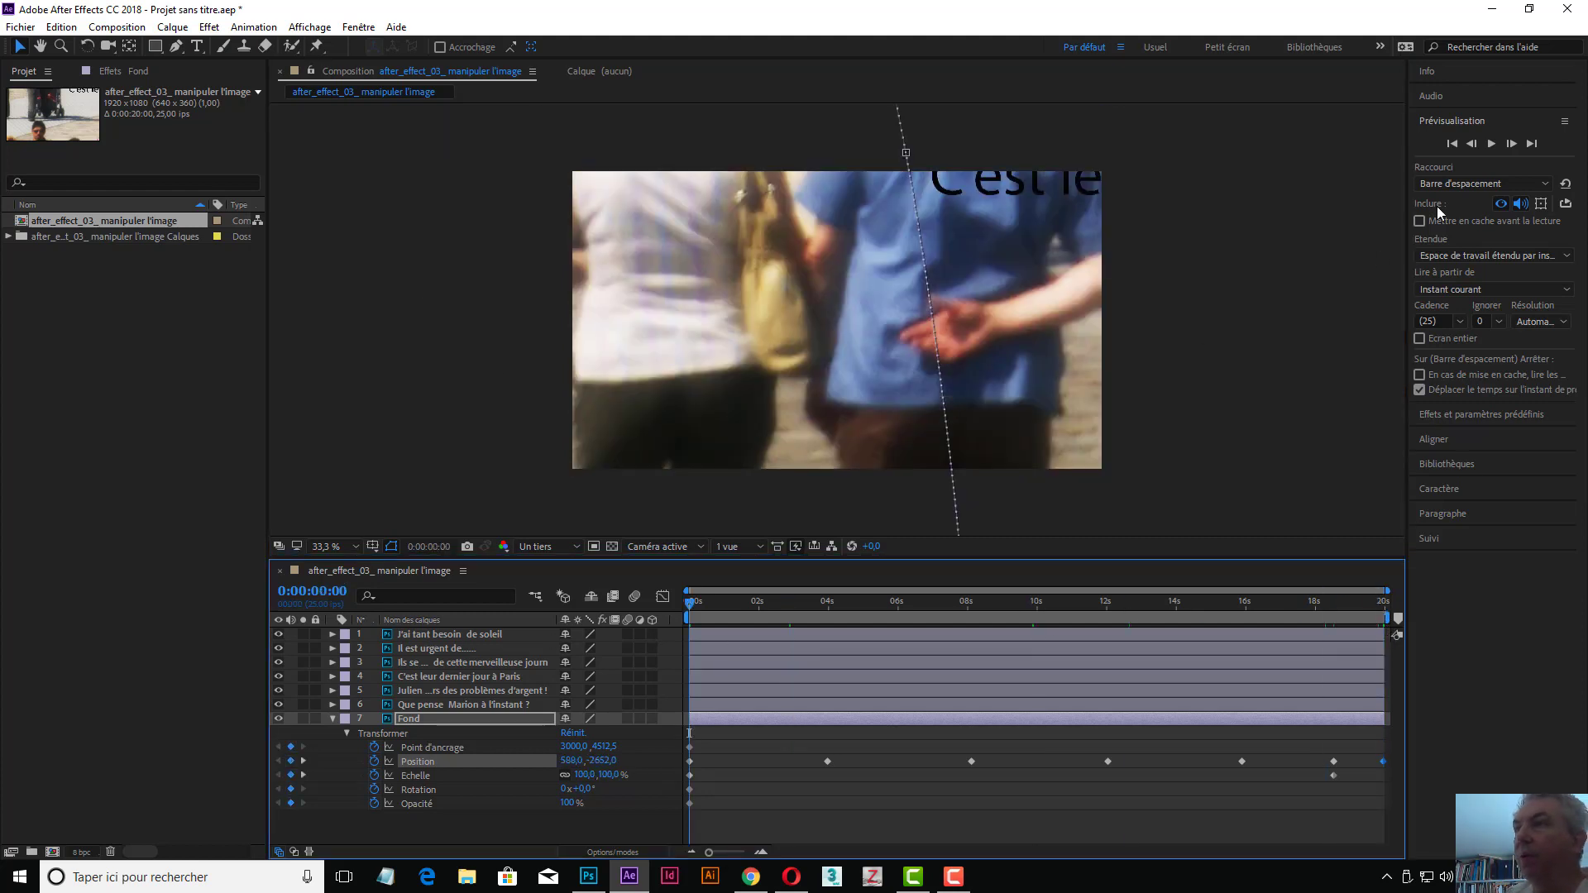
left_click(1493, 145)
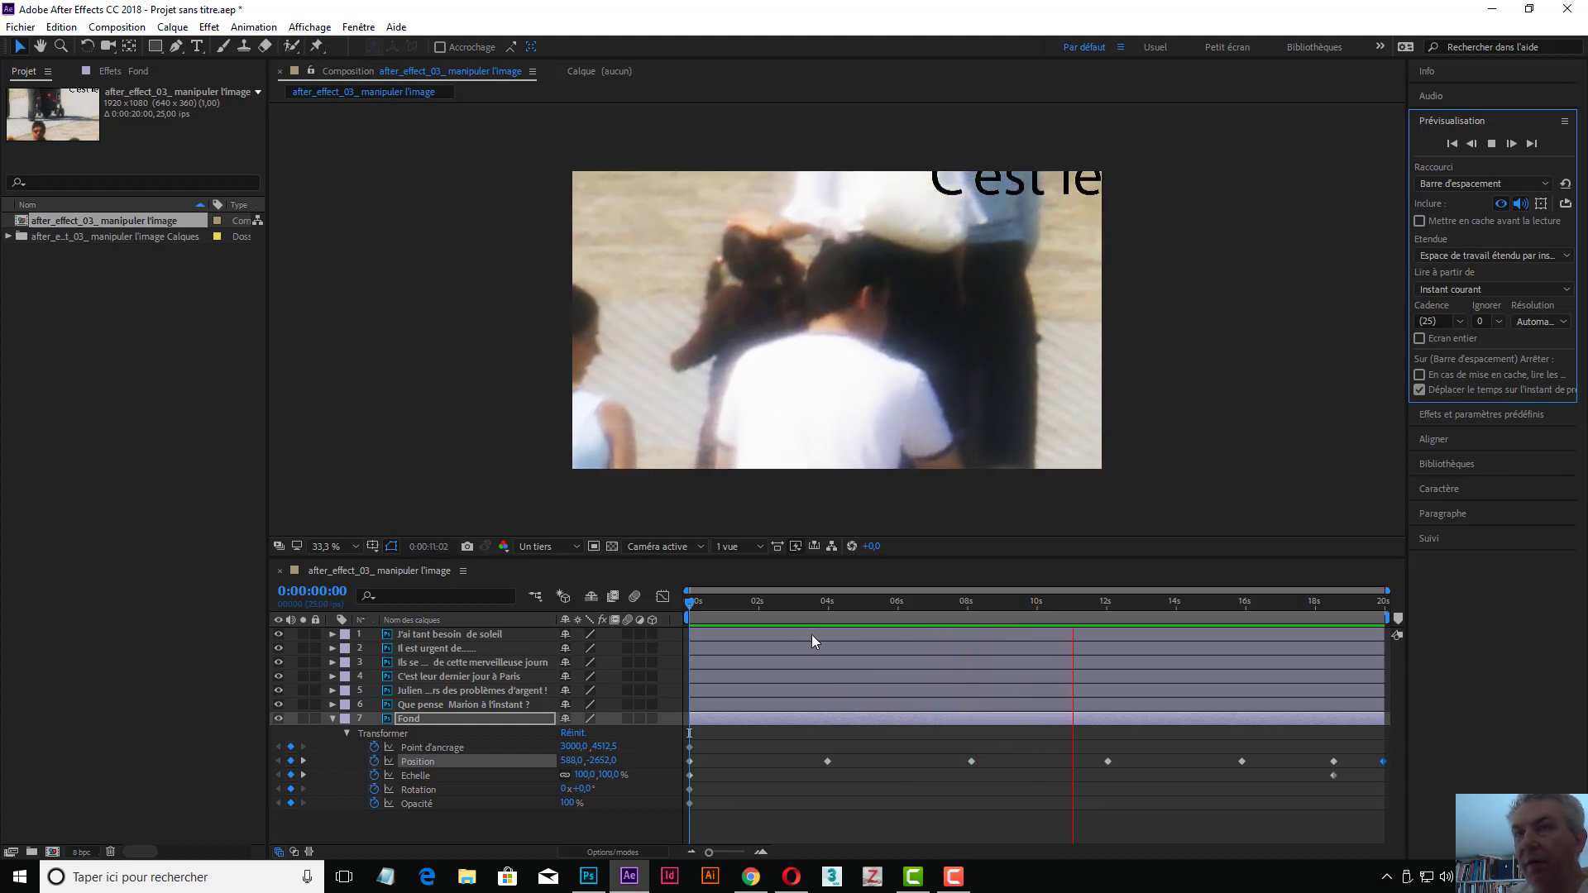
Step: Set the composition viewer's resolution to Intégrale and replay the animation from the start, stopping it around 0:00:10:22
left_click(572, 546)
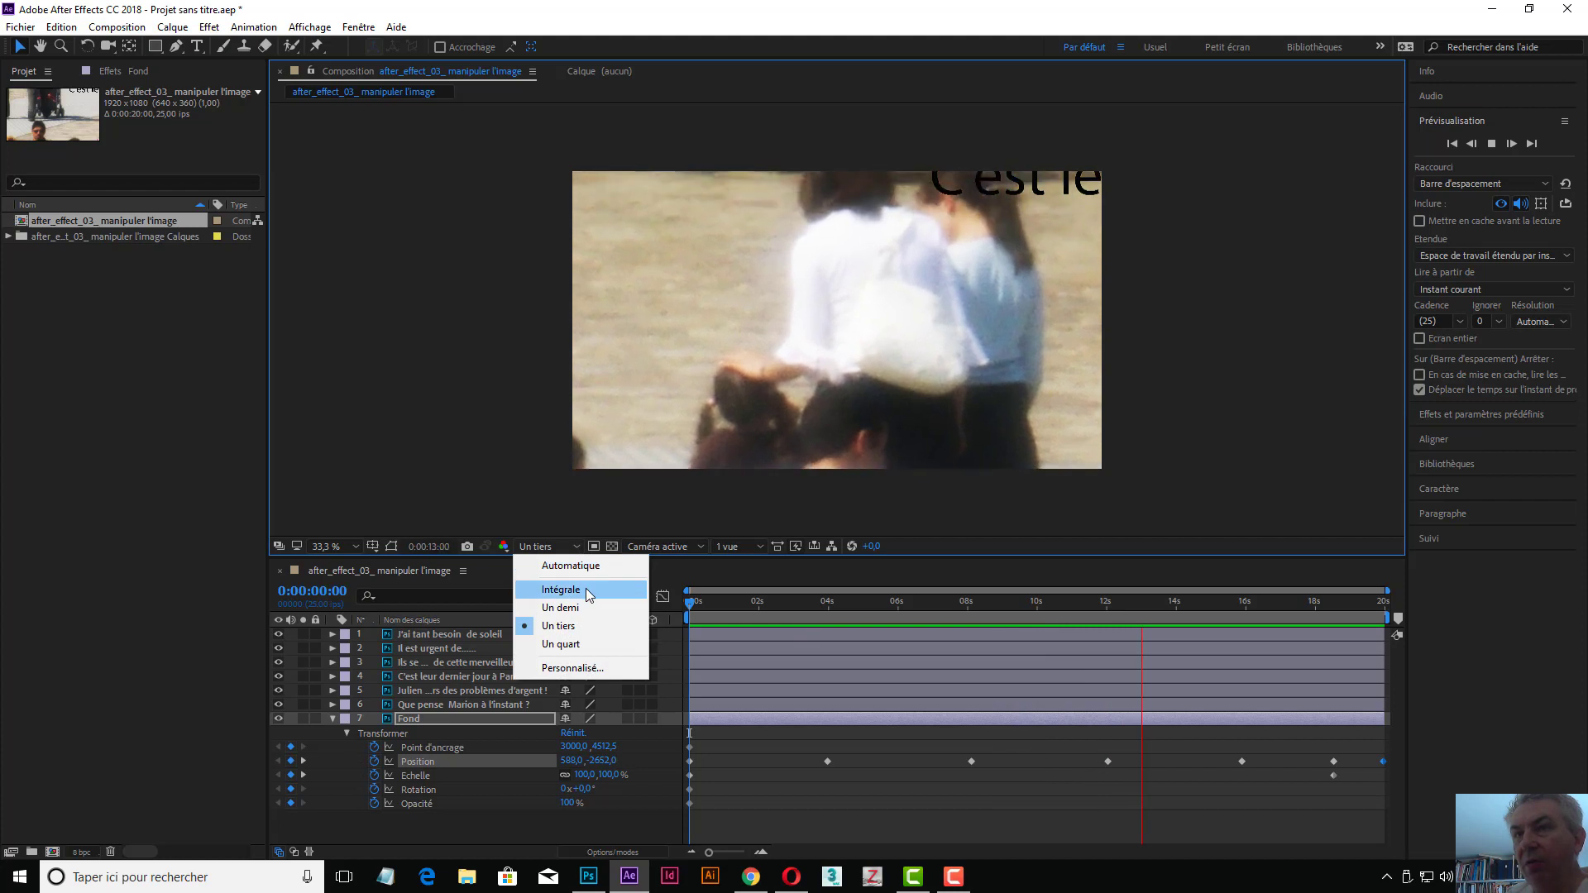
left_click(571, 589)
left_click_drag(743, 603, 683, 602)
key("space")
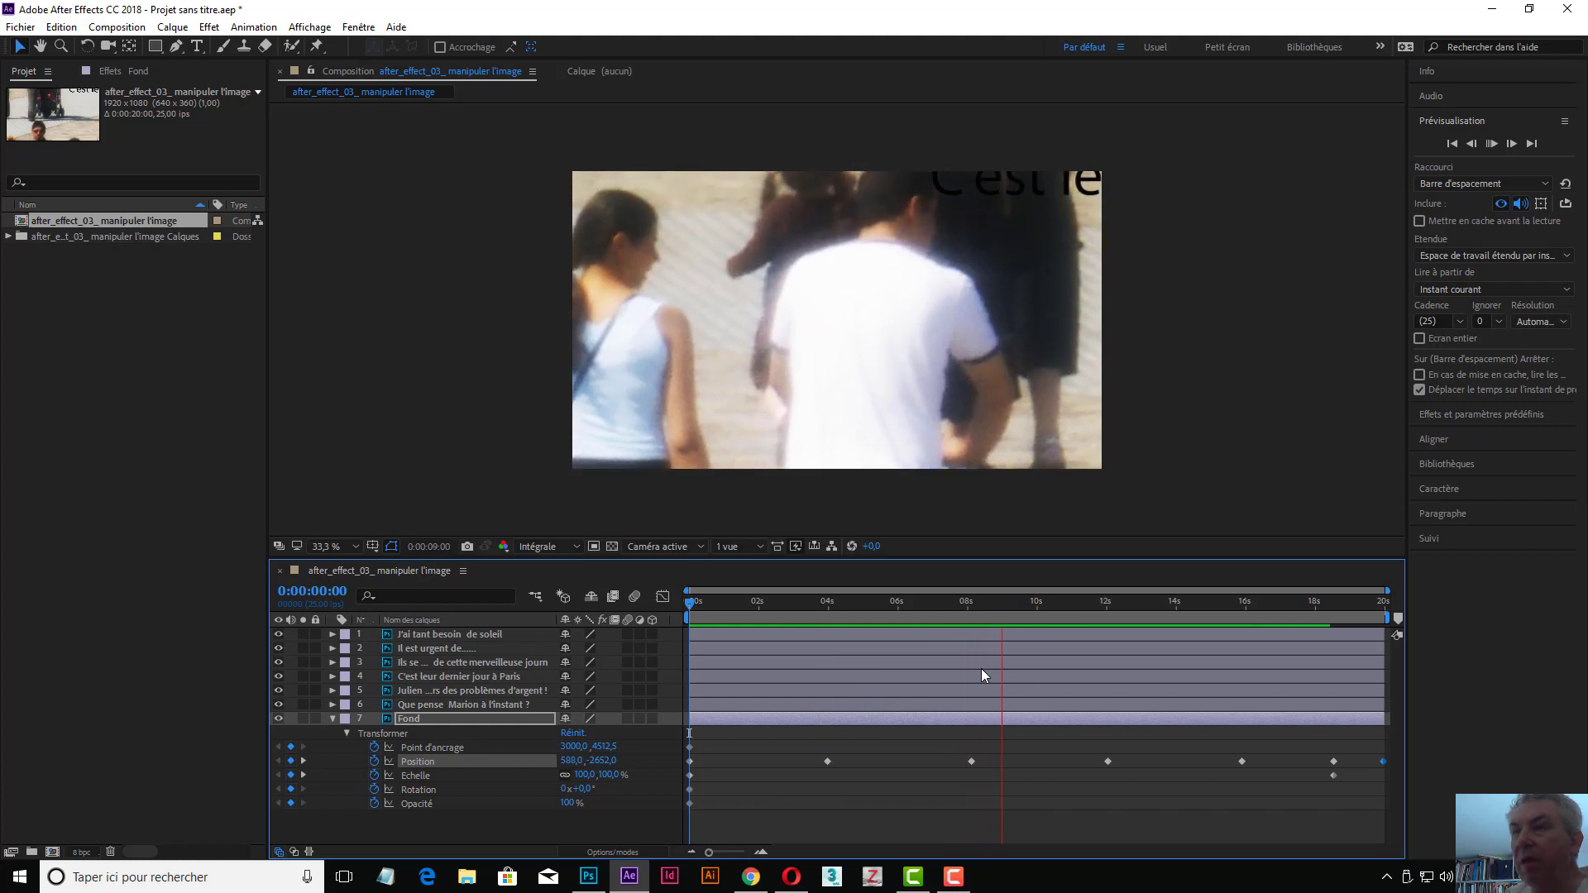
key("space")
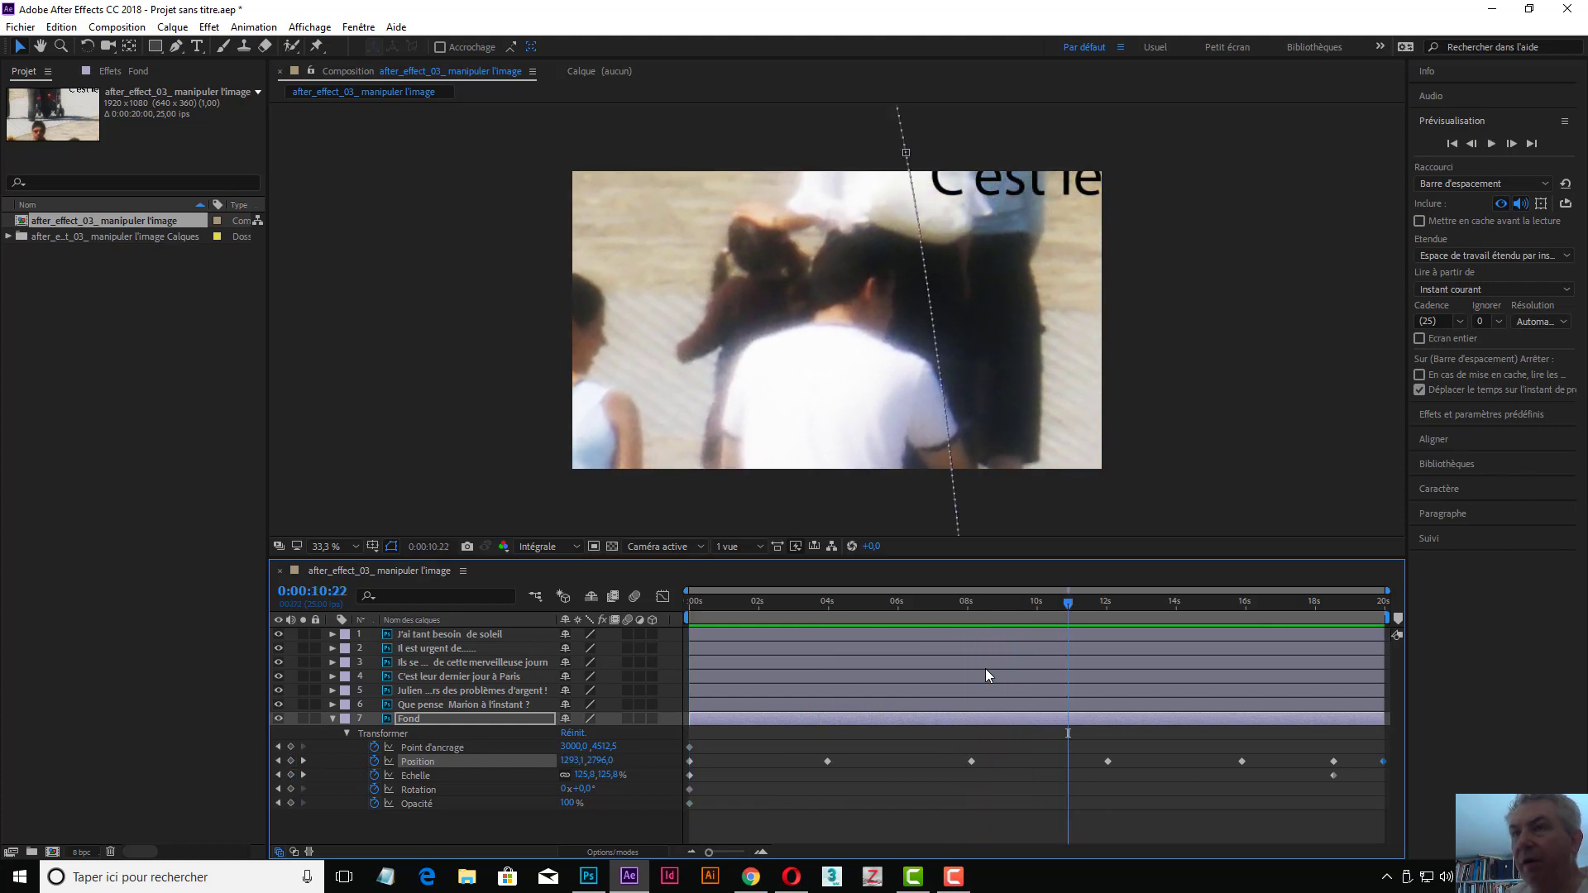